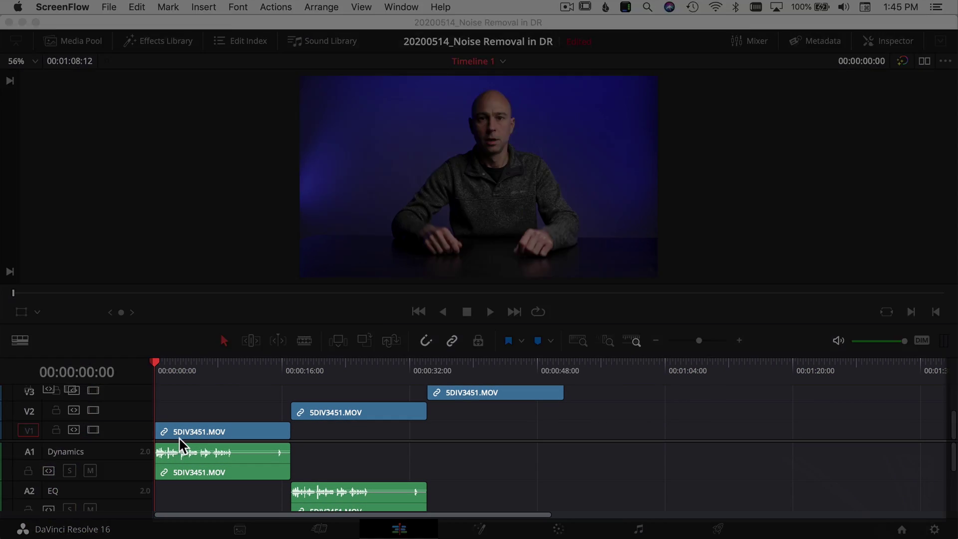
- Play the first clip on the Dynamics track from the timeline start, stop, and return the playhead to 00:00:00:00
scroll(68, 491, "down", 2)
scroll(67, 492, "up", 2)
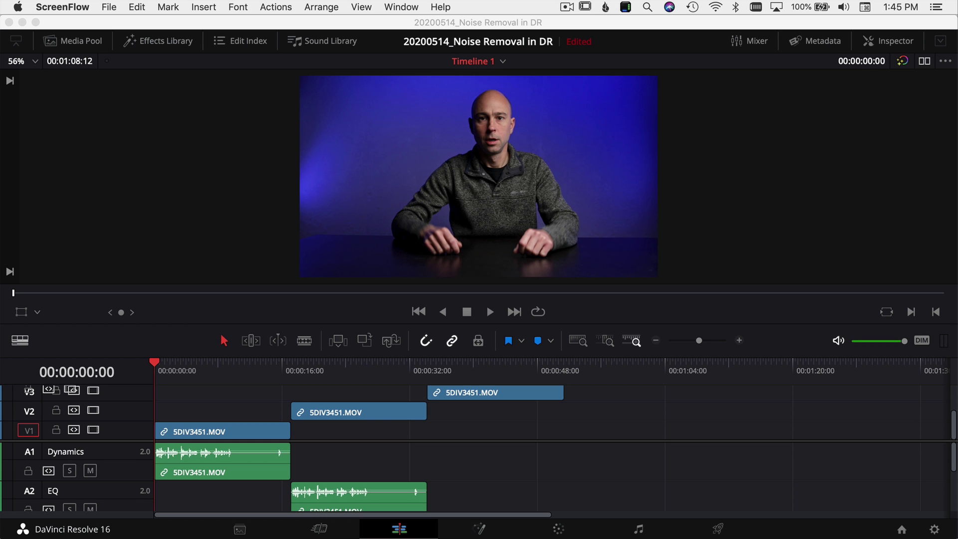
left_click(154, 368)
key("space")
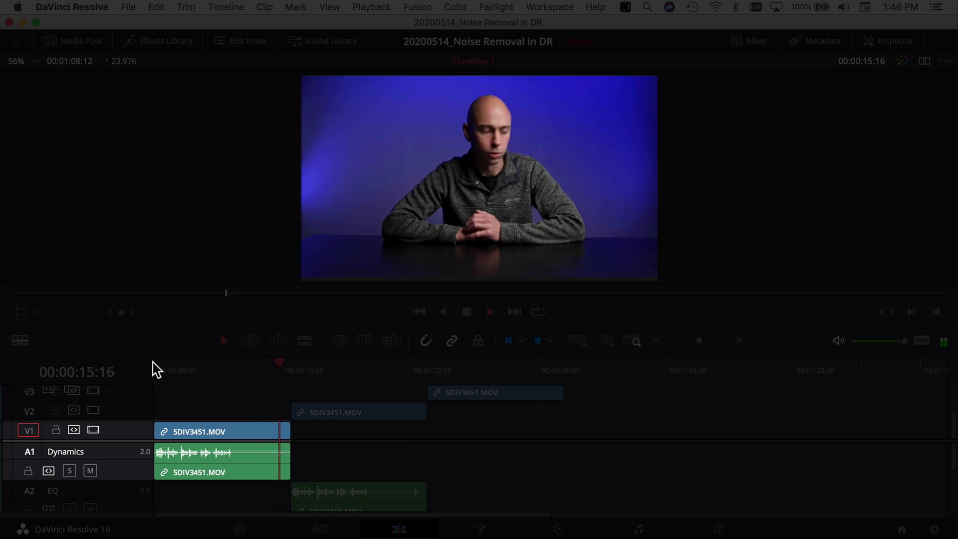
key("space")
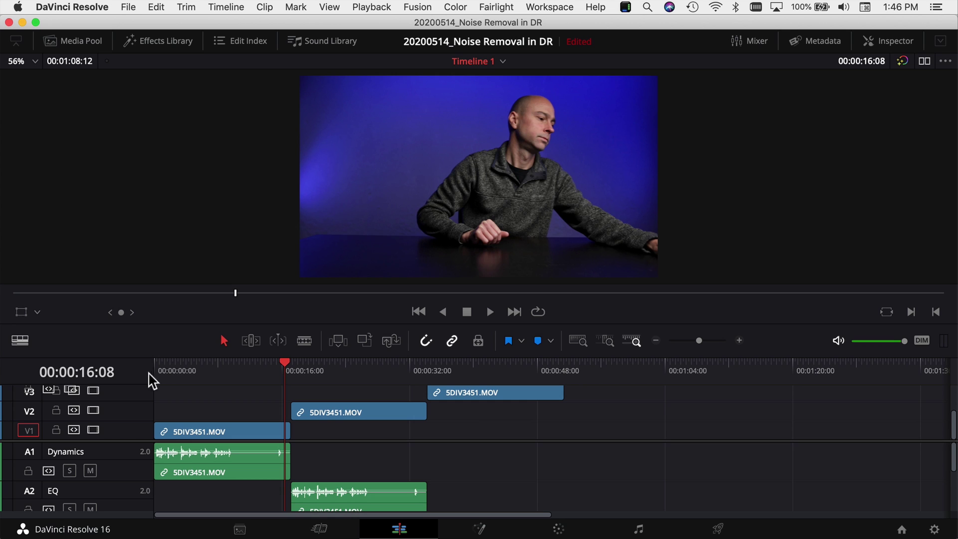
left_click(152, 372)
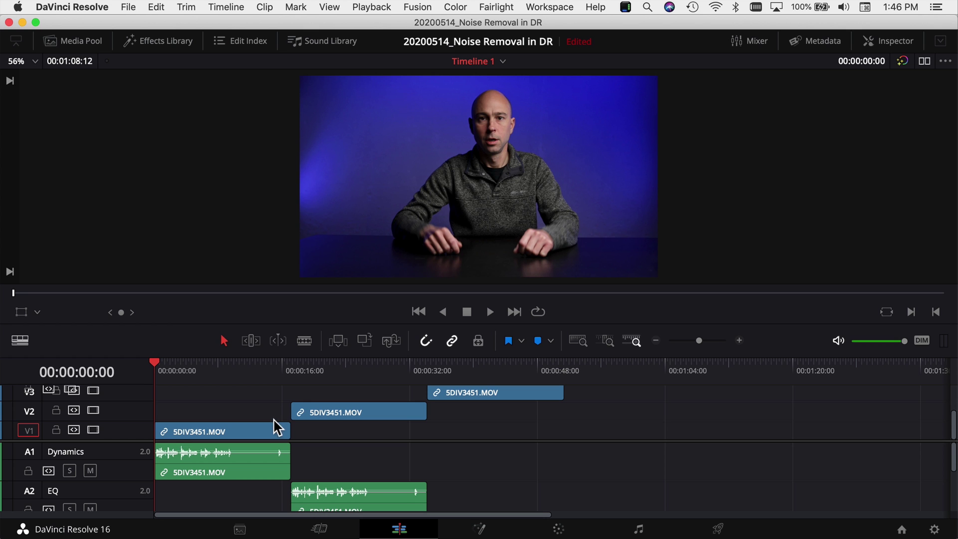
- On the Fairlight page, select the Dynamics track's clip and keep the mixer shown
left_click(642, 529)
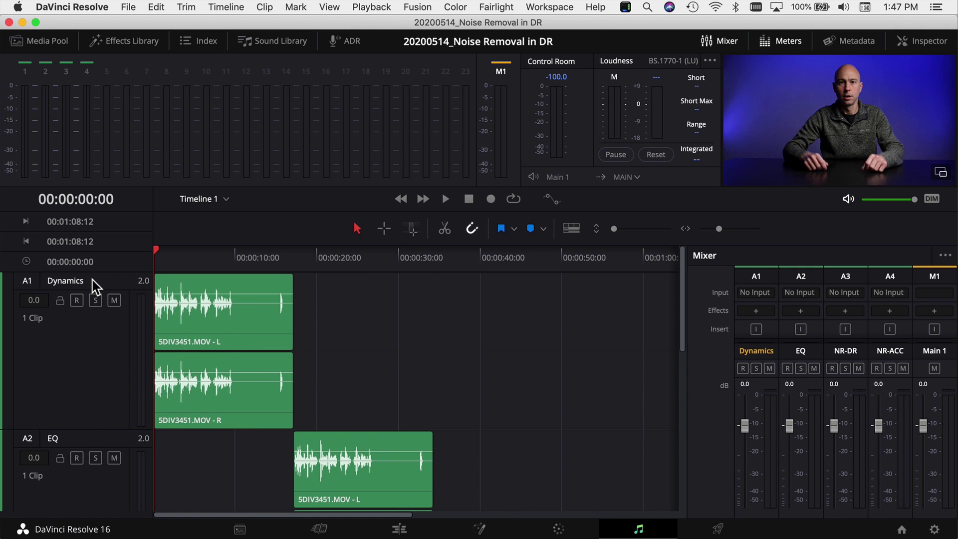
left_click(178, 320)
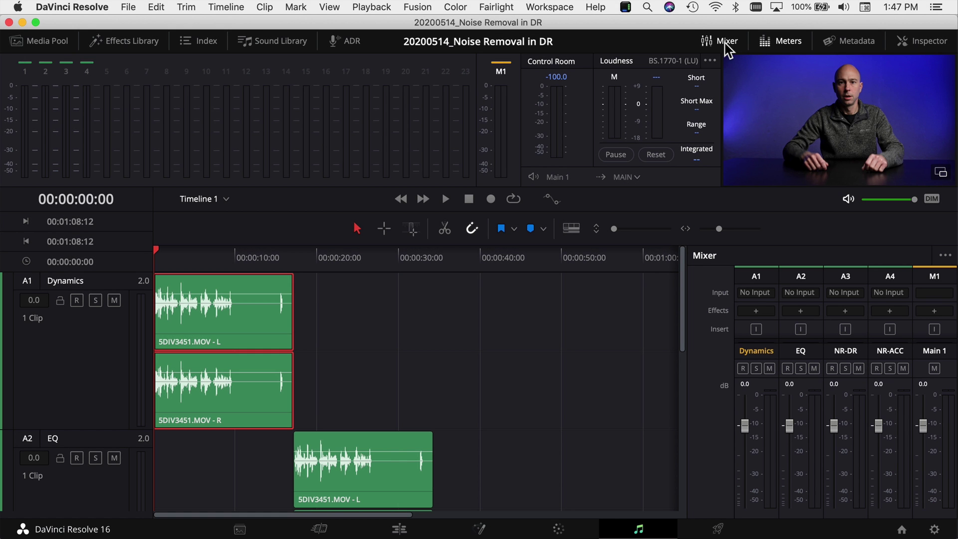
left_click(726, 43)
left_click(725, 41)
left_click(725, 40)
left_click(725, 41)
- Enable the Gate in track A1's Dynamics controls and move their window clear of the track's clip
scroll(757, 329, "down", 3)
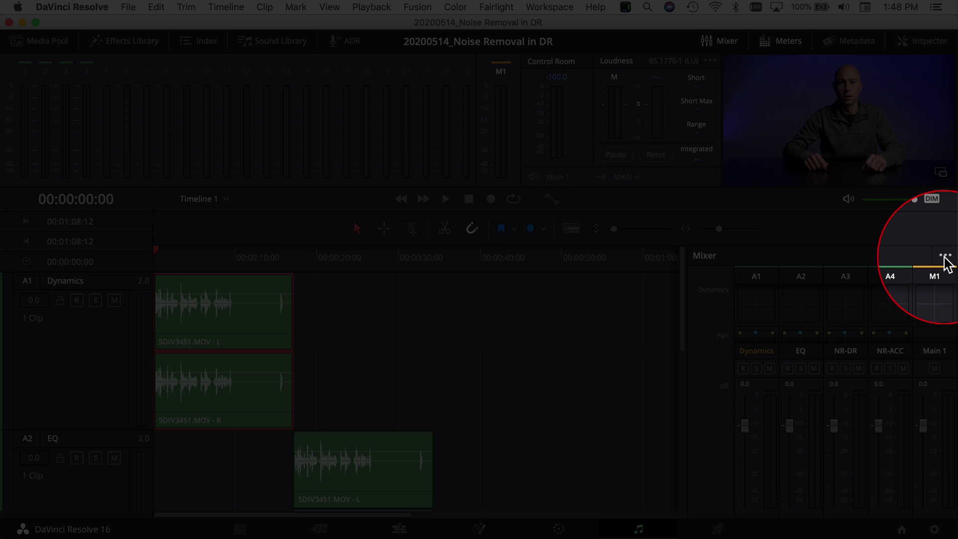
left_click(942, 255)
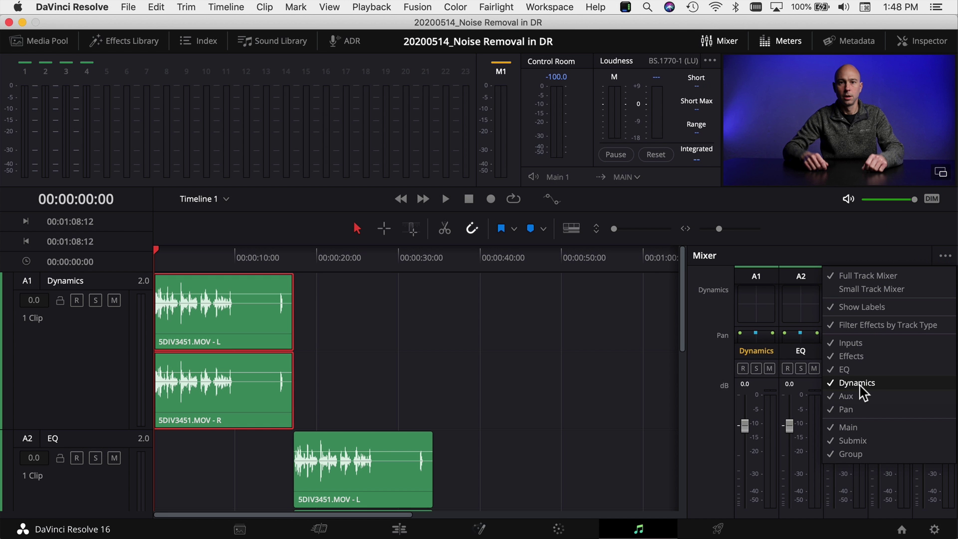
left_click(722, 335)
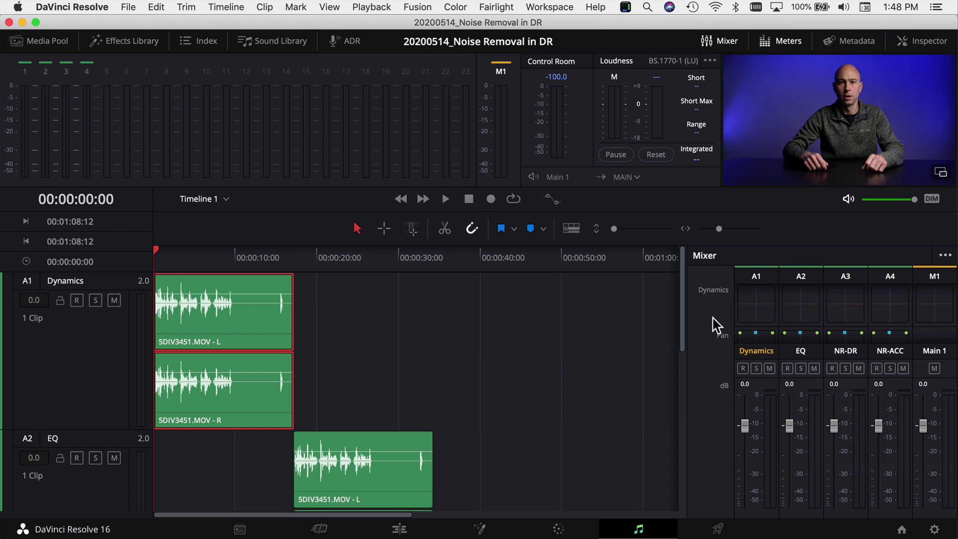
double_click(754, 307)
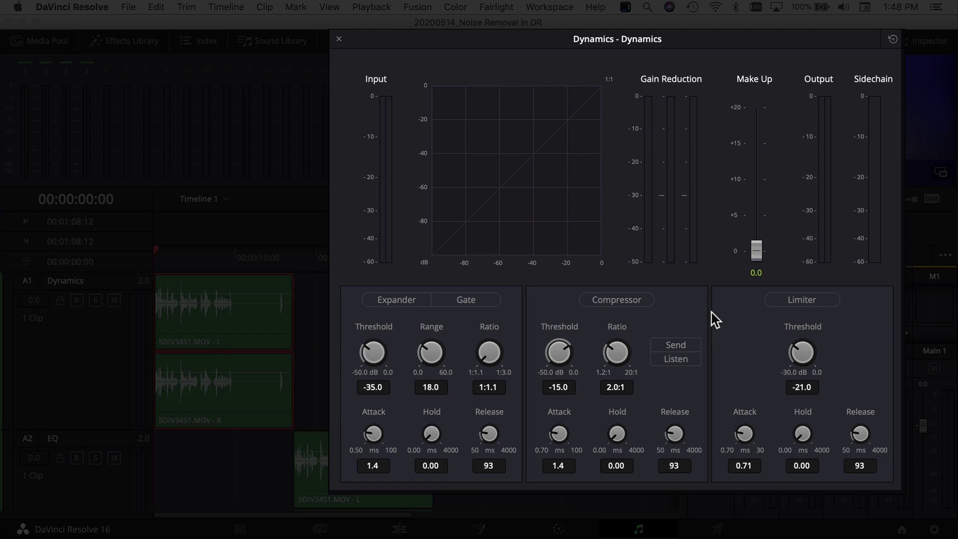
left_click(467, 301)
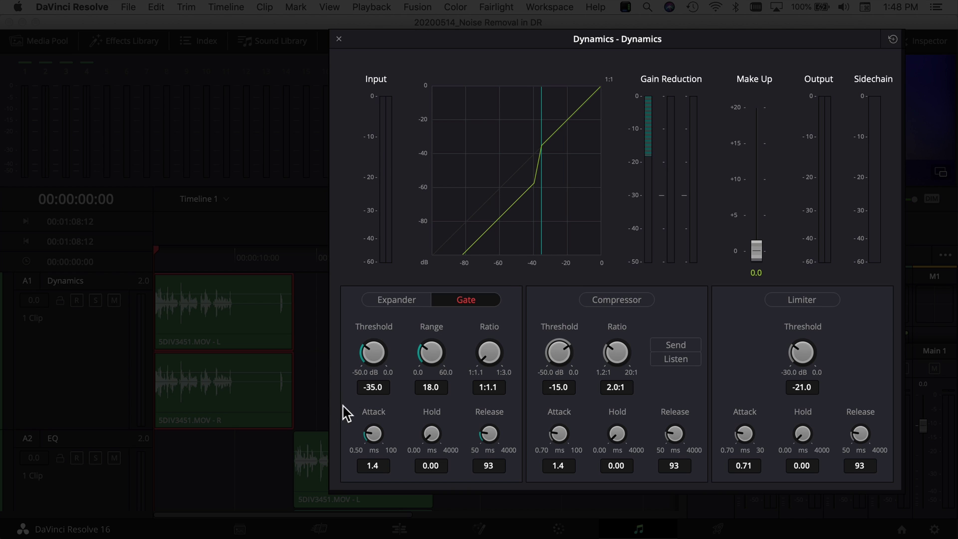
left_click_drag(694, 38, 486, 35)
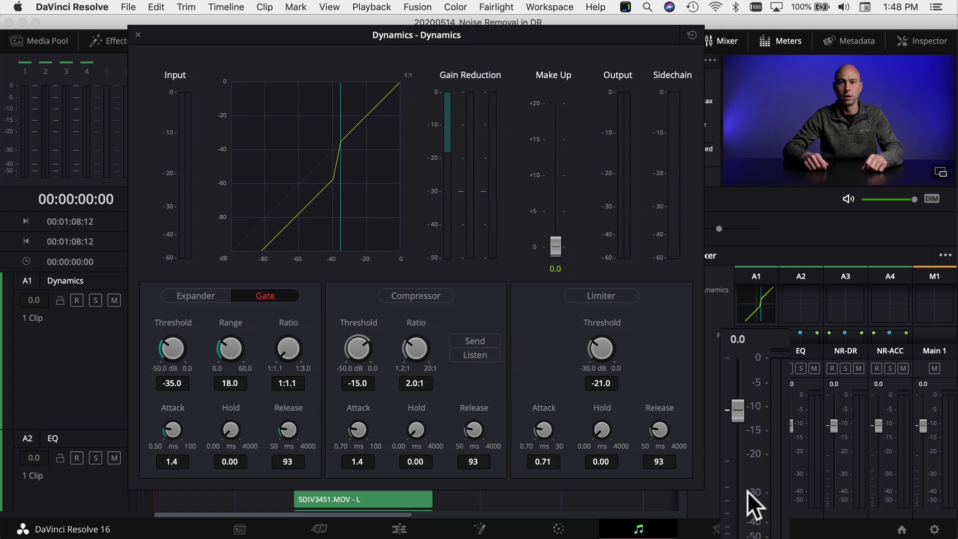
left_click_drag(476, 33, 794, 23)
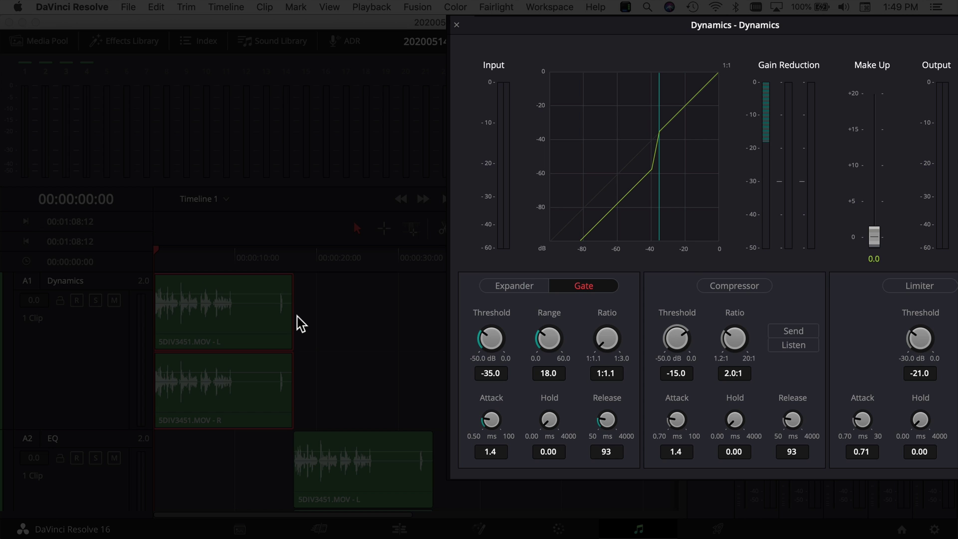
- Play the Dynamics track's clip and replay its quiet part from about 00:00:10:04, switching the gate off and on to compare the noise
key("space")
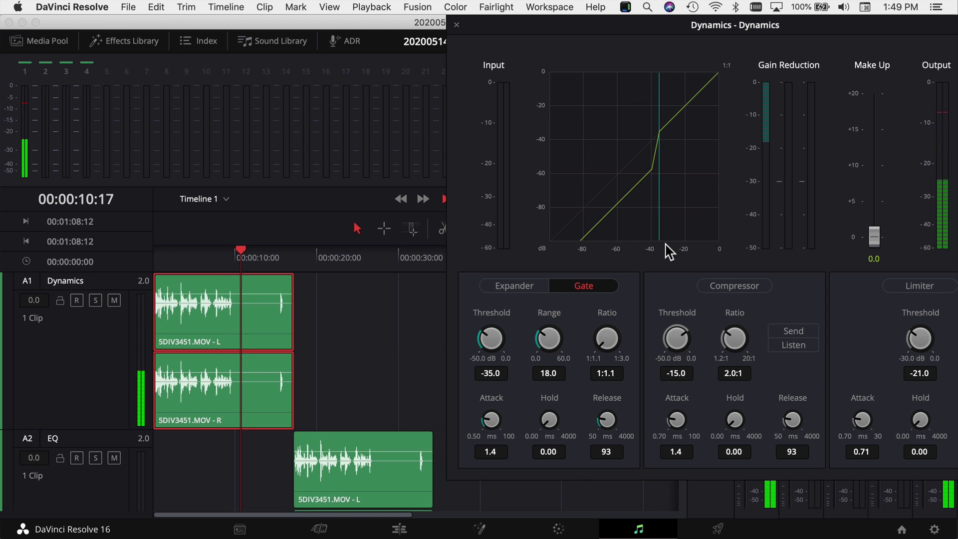
key("space")
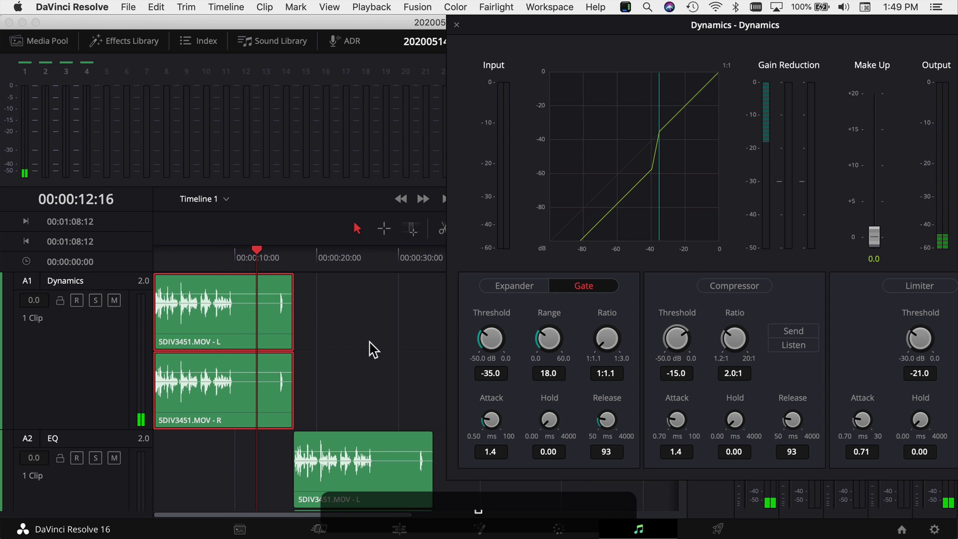
left_click(236, 259)
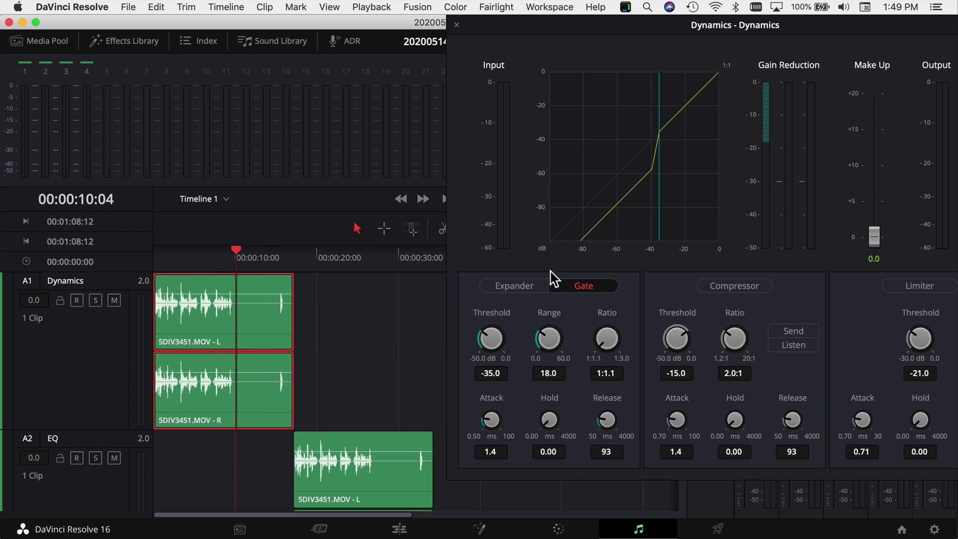
left_click(569, 287)
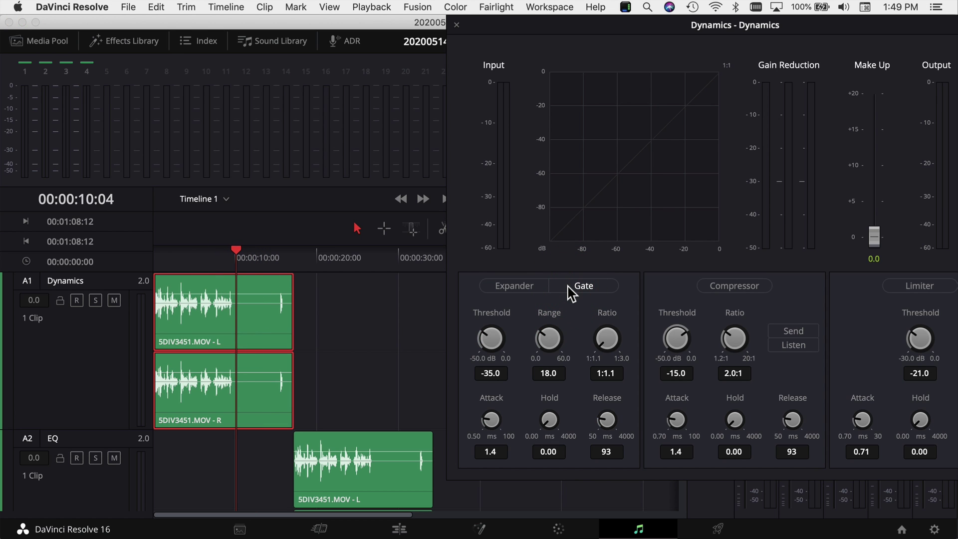
key("space")
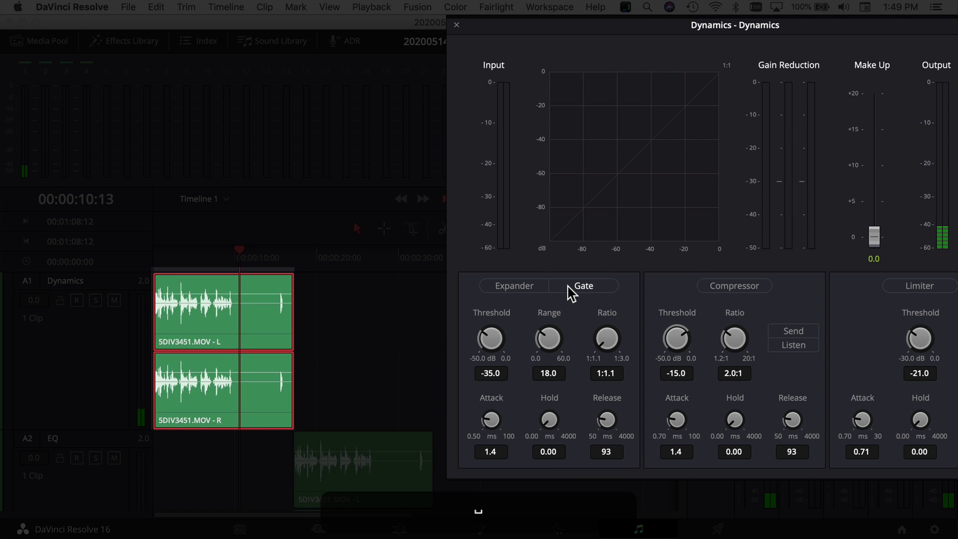
left_click(568, 286)
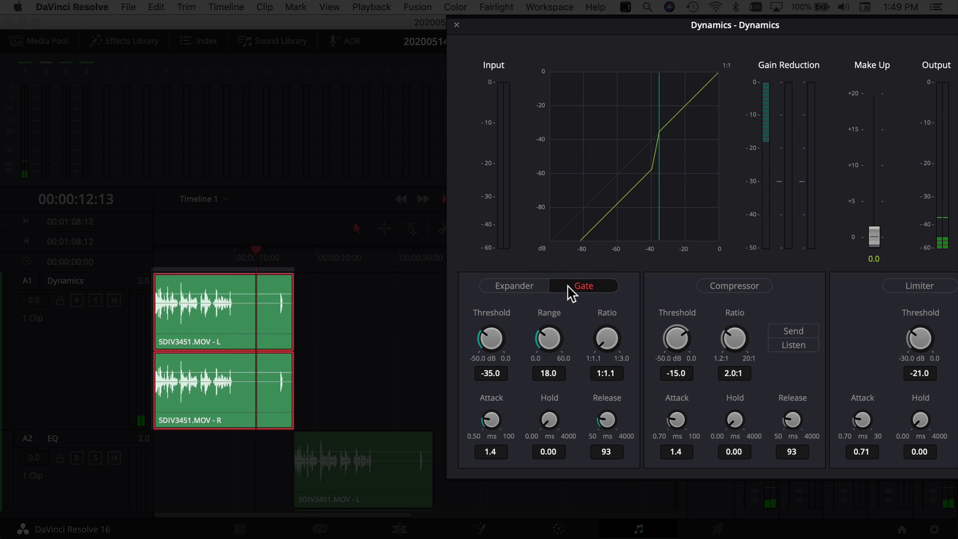
key("space")
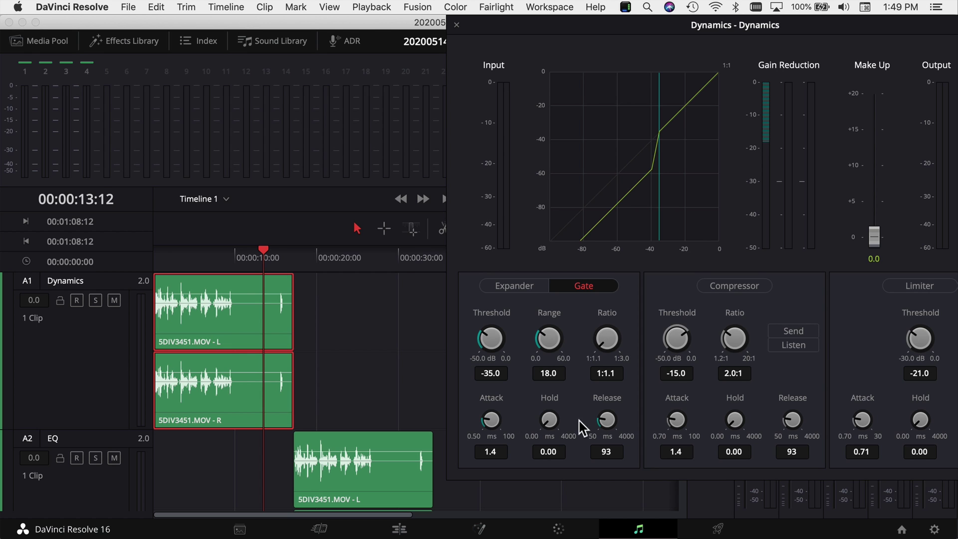
key("space")
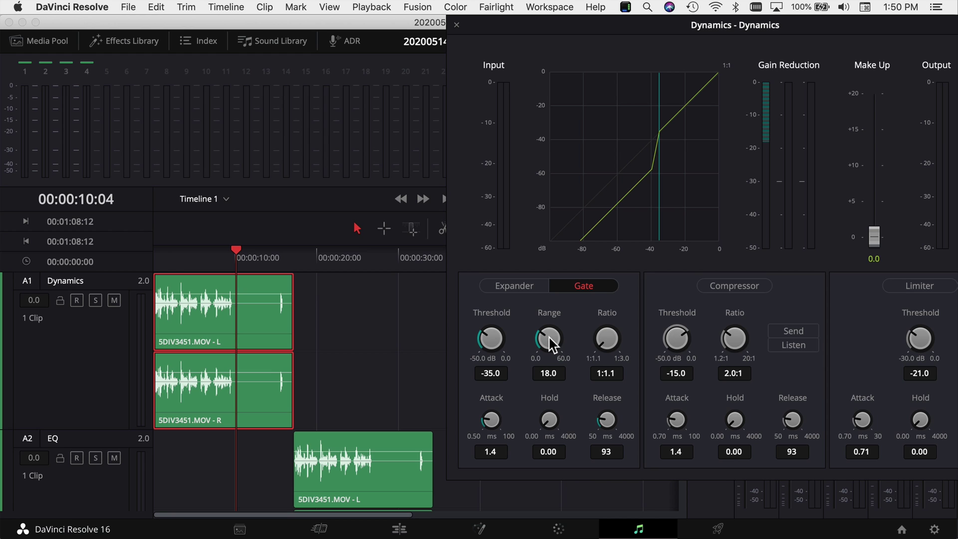
- Try a stronger gate range of 37.2 on the Dynamics track and lower it again
left_click_drag(550, 344, 576, 342)
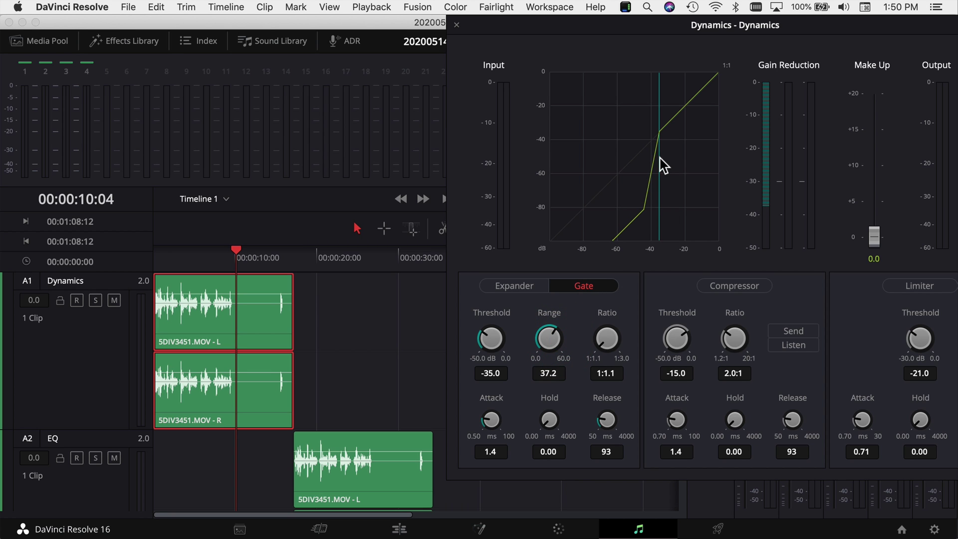
left_click_drag(555, 345, 552, 352)
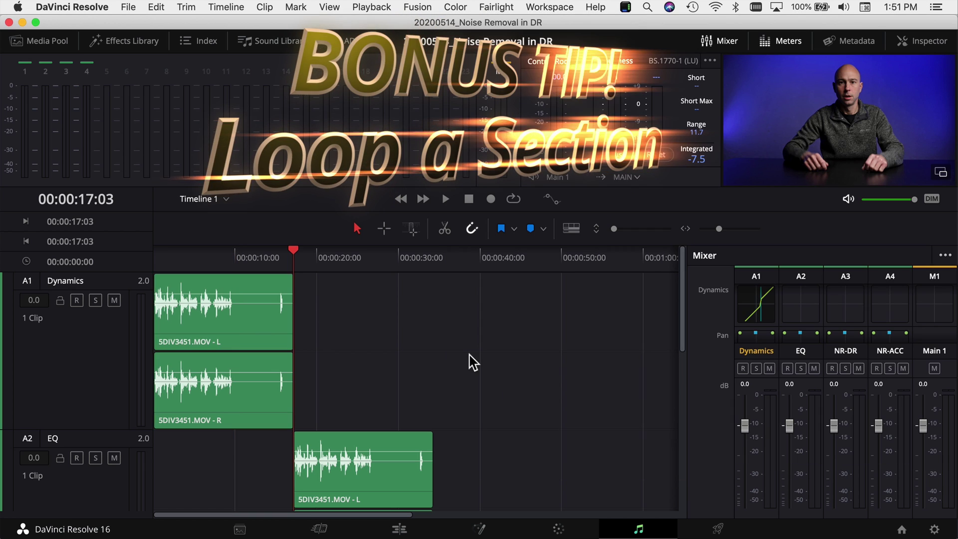
- Range-select the EQ track's clip from 00:00:17:02 to 00:00:33:21 and turn on loop playback
scroll(470, 364, "down", 3)
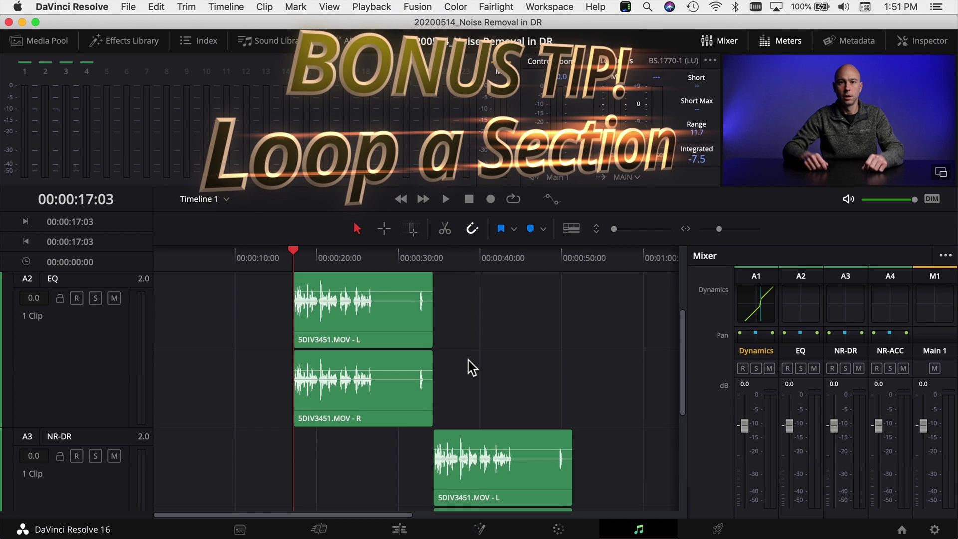
scroll(467, 369, "up", 2)
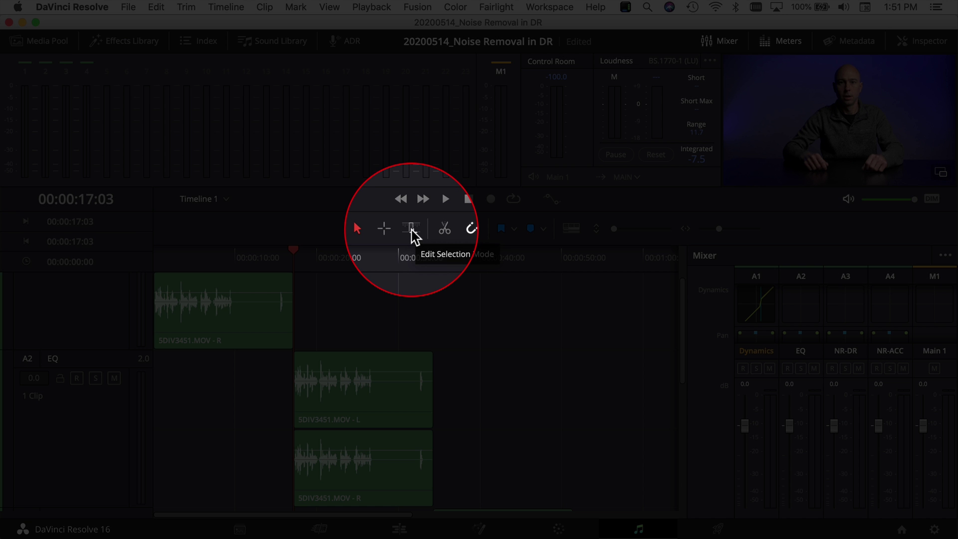
left_click(413, 229)
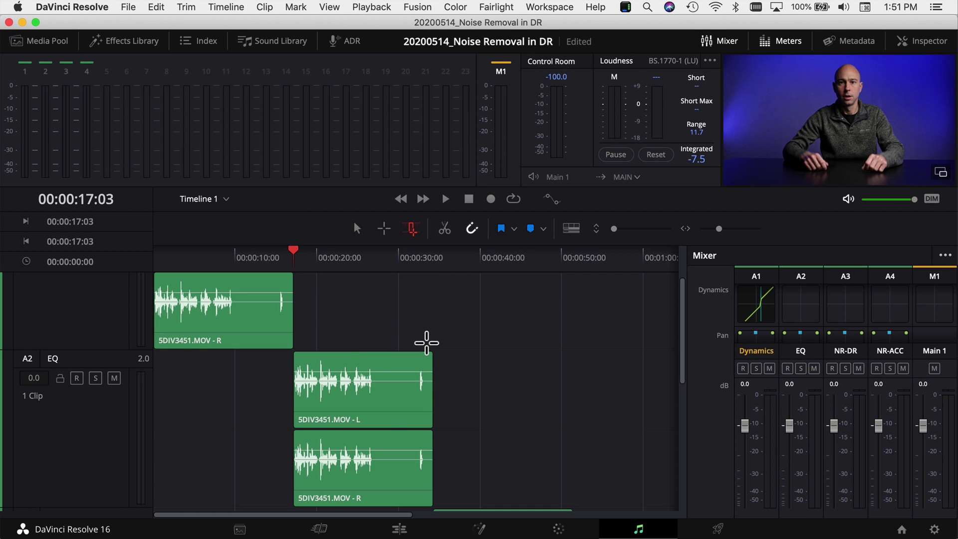
left_click_drag(400, 344, 432, 344)
left_click_drag(393, 376, 294, 440)
left_click(513, 199)
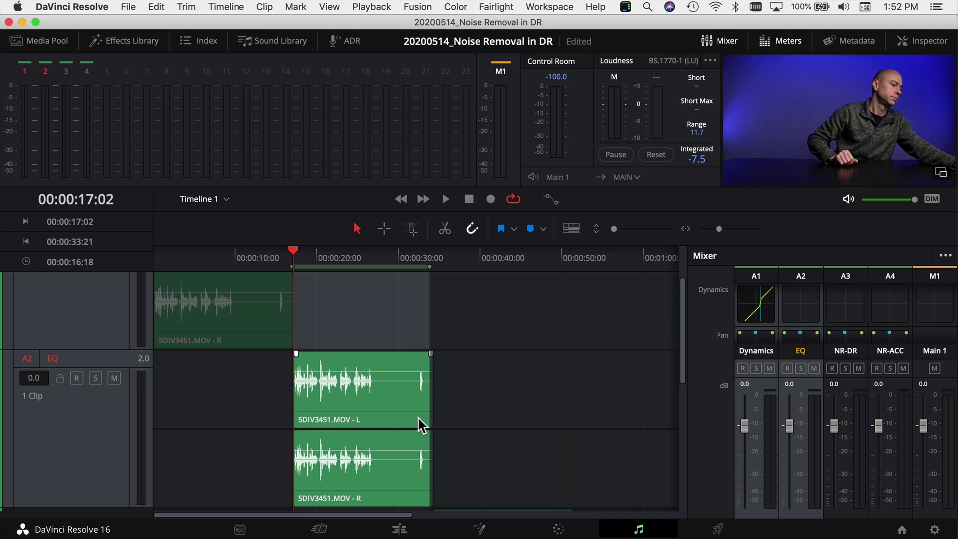
- Hide the Inputs and Aux sections in the mixer to make room for the EQ row
mouse_move(346, 384)
scroll(793, 332, "up", 3)
scroll(788, 332, "down", 3)
scroll(793, 331, "up", 3)
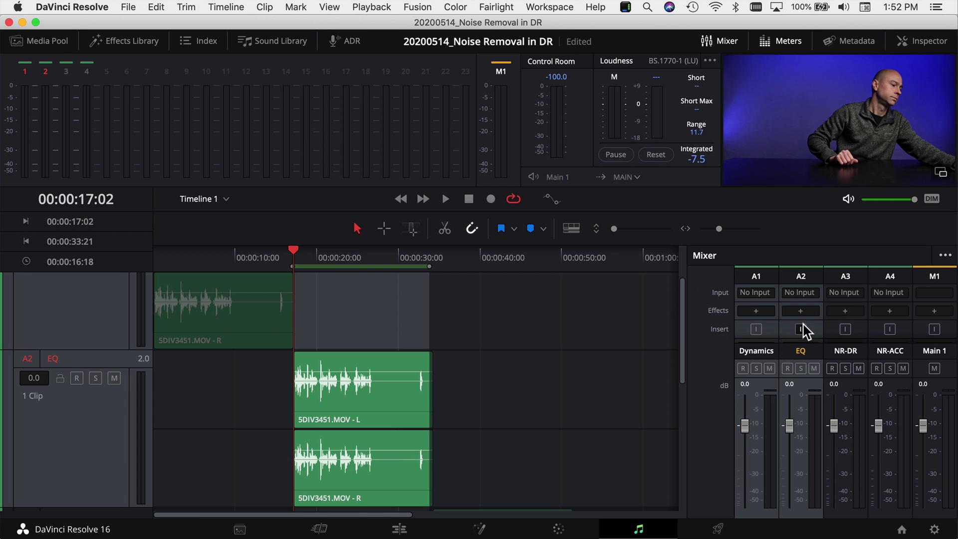
scroll(803, 329, "down", 3)
scroll(804, 324, "up", 3)
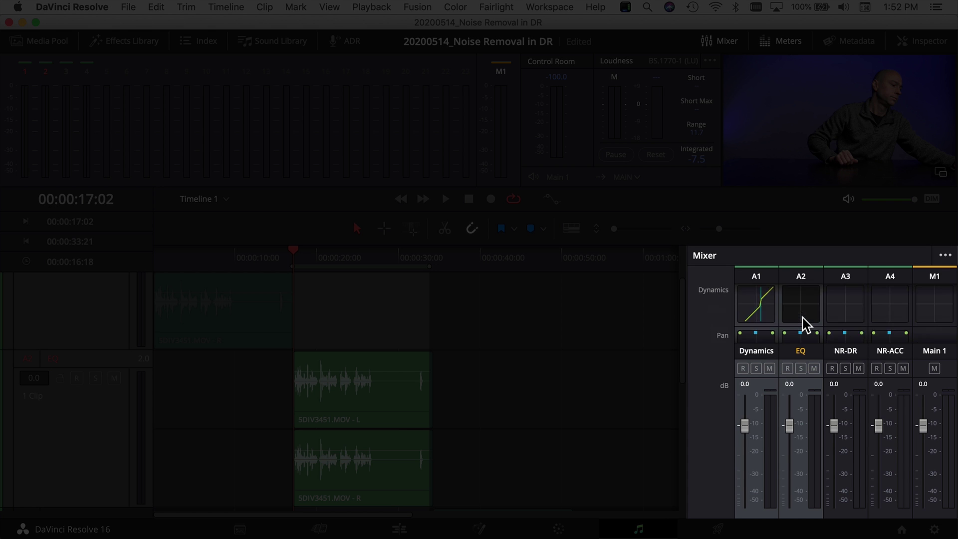
left_click(945, 255)
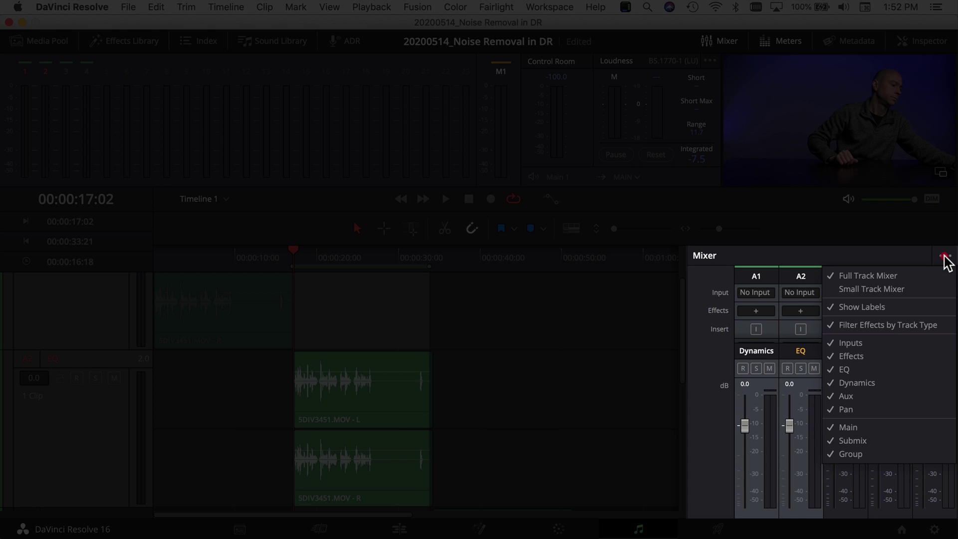
left_click(876, 343)
left_click(945, 255)
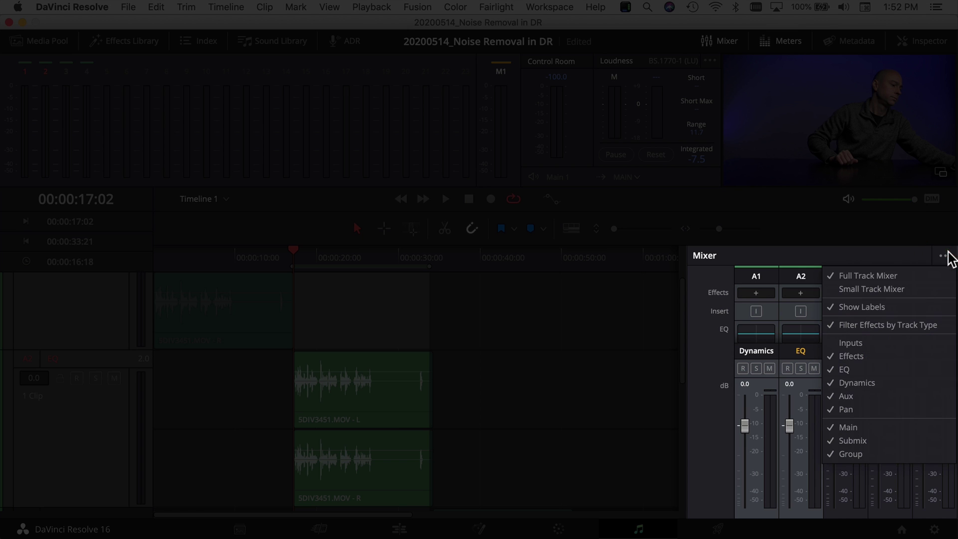
left_click(872, 398)
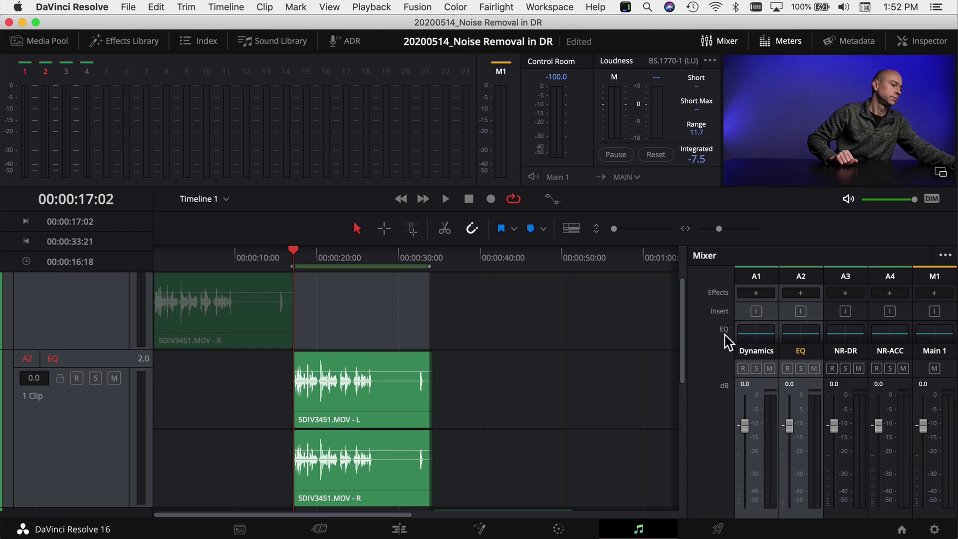
- Open the equalizer of track A2, the EQ track
scroll(798, 325, "down", 3)
scroll(798, 325, "down", 2)
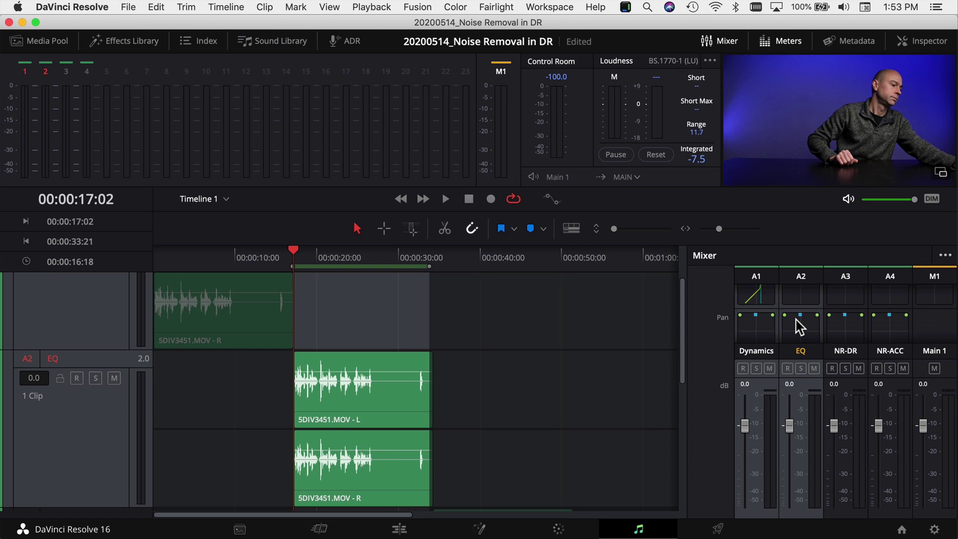
scroll(799, 327, "up", 3)
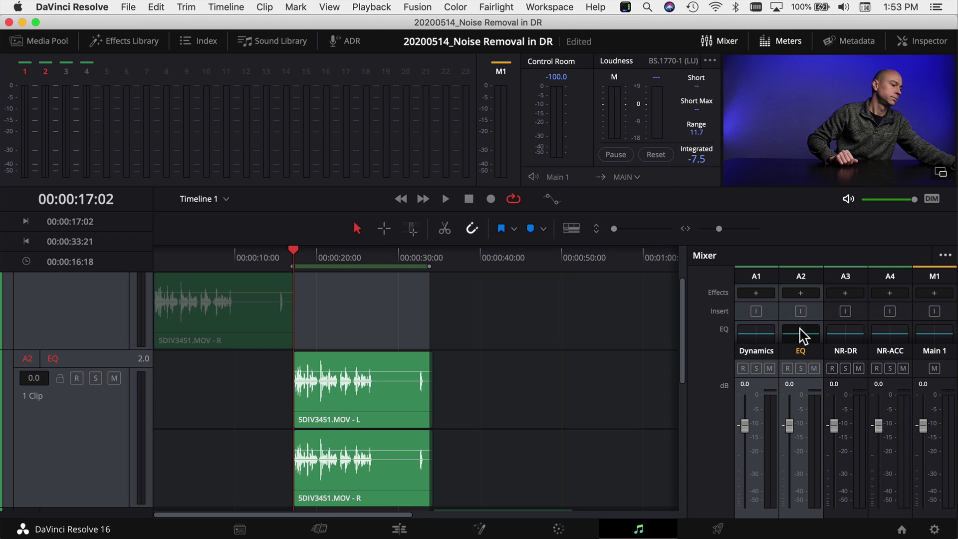
left_click(799, 333)
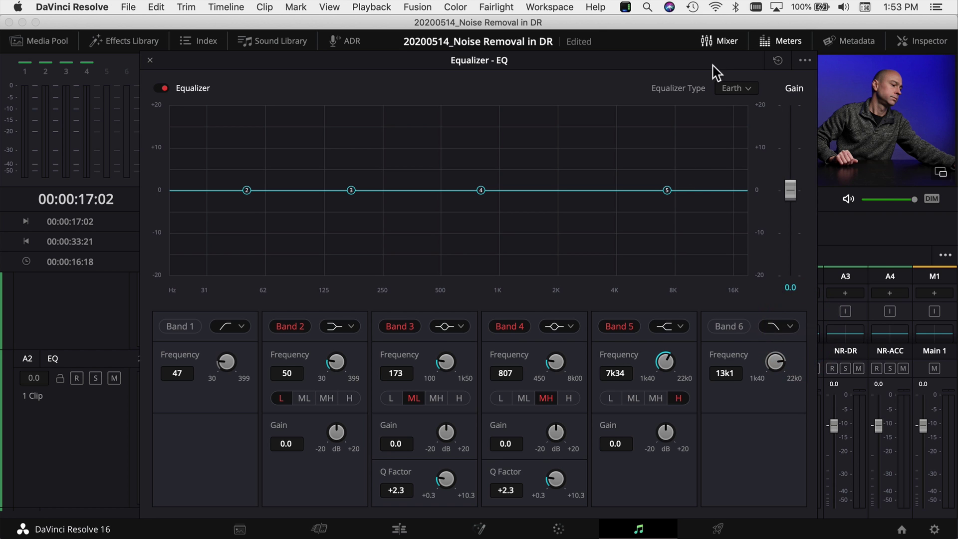
- Move the equalizer window clear of the timeline and play the EQ track's clip without any equalization
left_click_drag(667, 107, 547, 534)
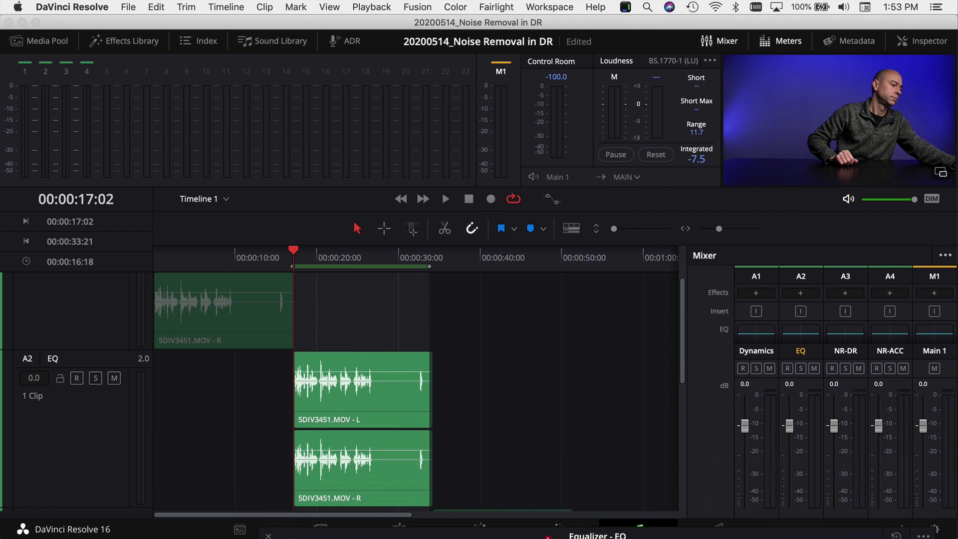
left_click(347, 380)
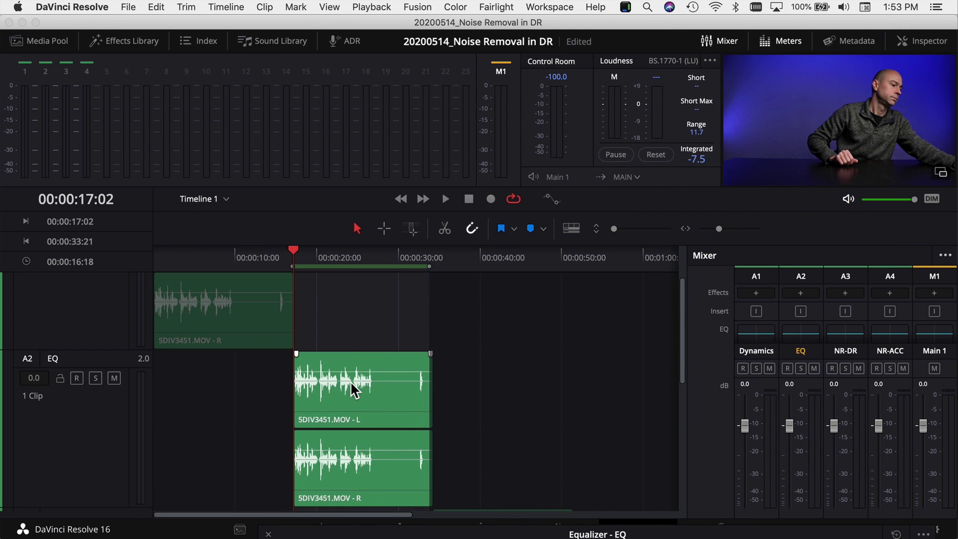
left_click(394, 376)
key("alt")
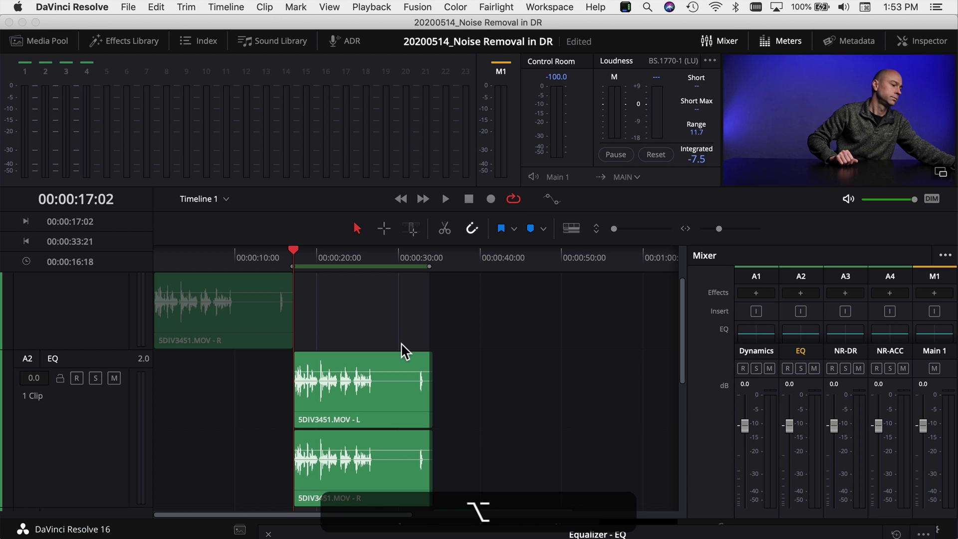
key("space")
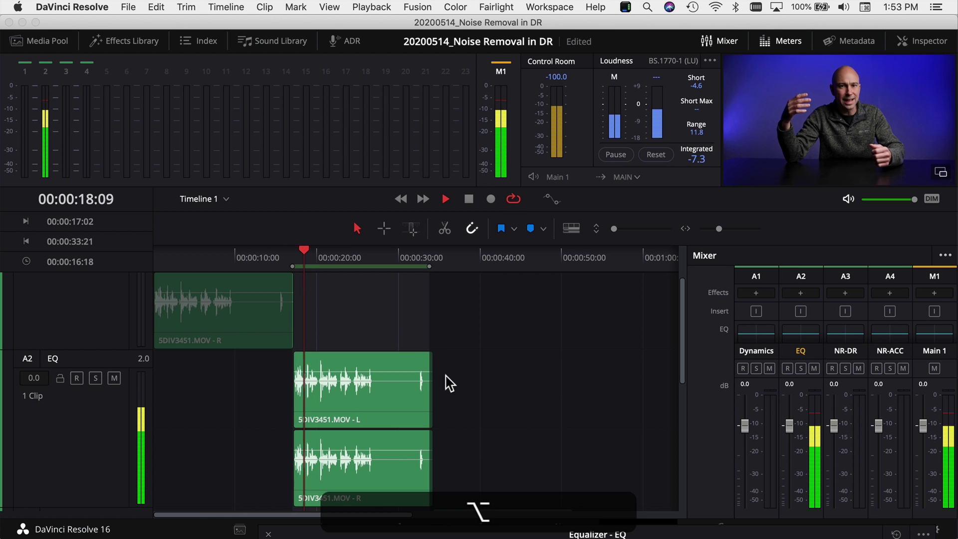
- Try Band 6's high-cut filter at 4k19 over the EQ clip and toggle it to compare the sound
left_click_drag(466, 535, 310, 11)
left_click(689, 291)
left_click_drag(729, 333, 641, 331)
left_click(684, 296)
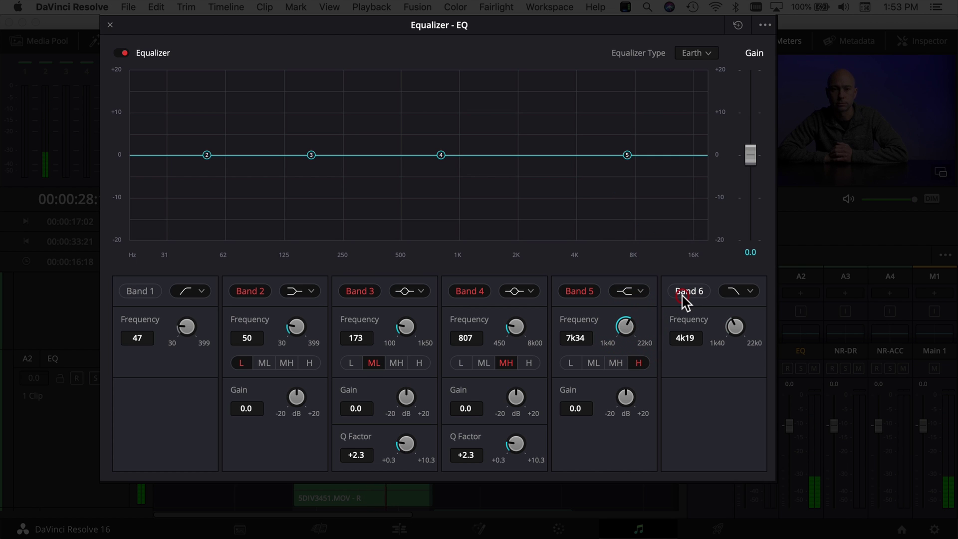
left_click(684, 295)
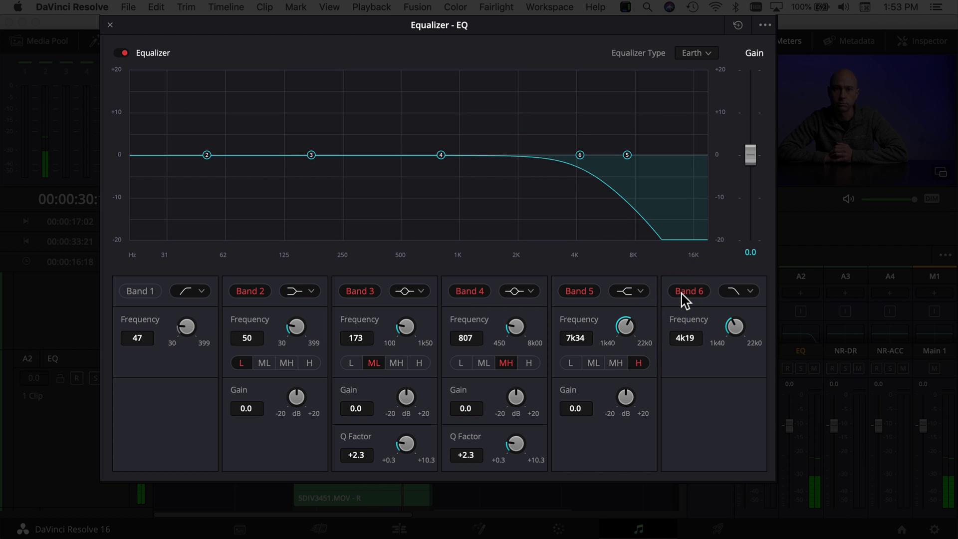
left_click(682, 294)
left_click(684, 295)
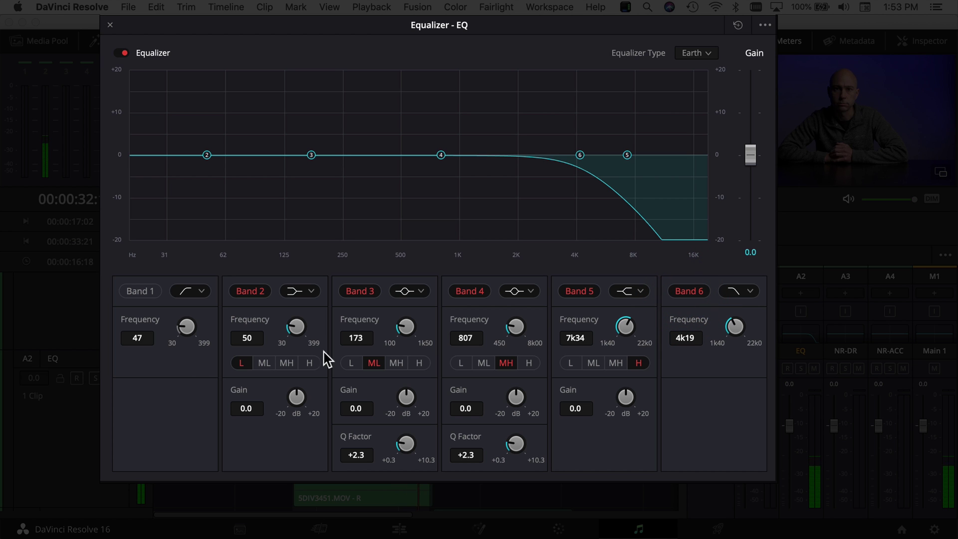
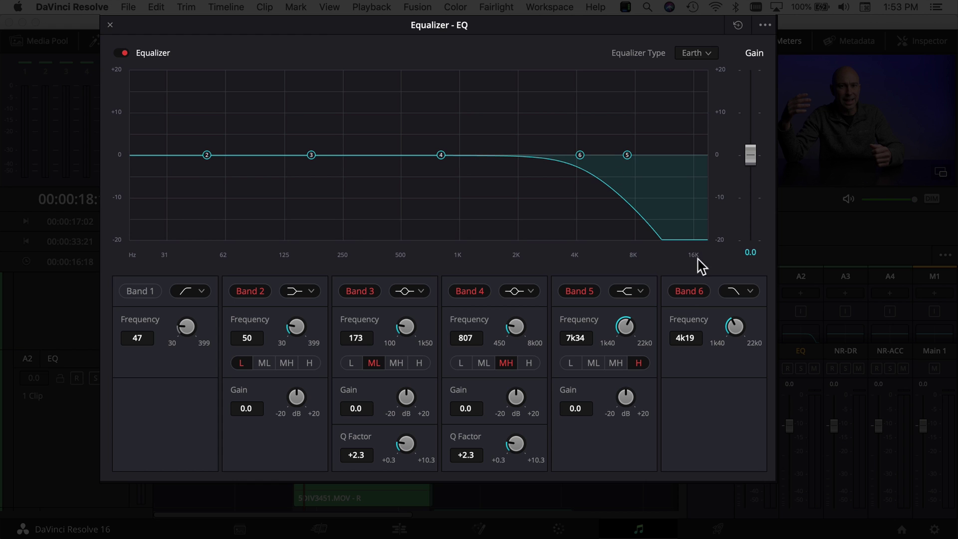
left_click(687, 292)
- Change Band 5 to a bell filter, raise its Q factor to +10.3 and enable the band
left_click(586, 293)
left_click(629, 291)
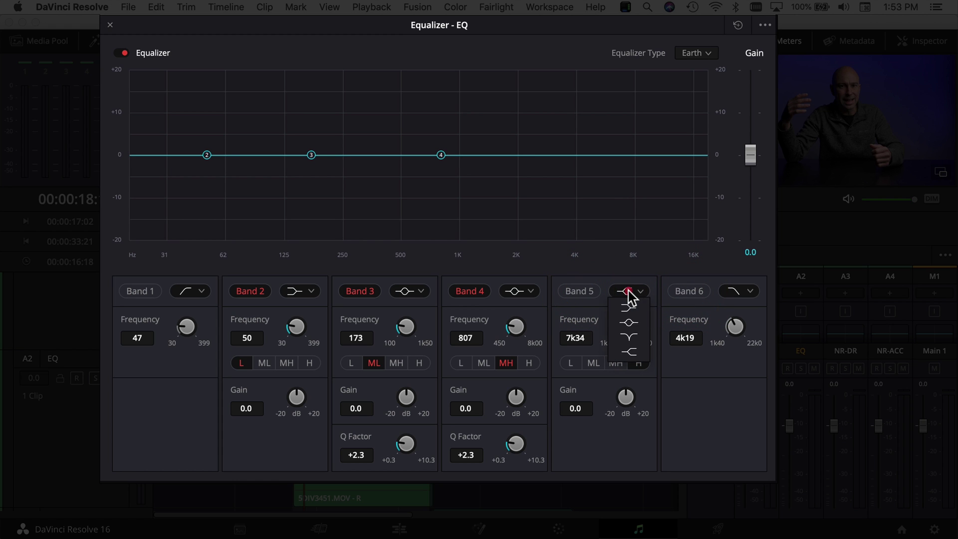
left_click(636, 325)
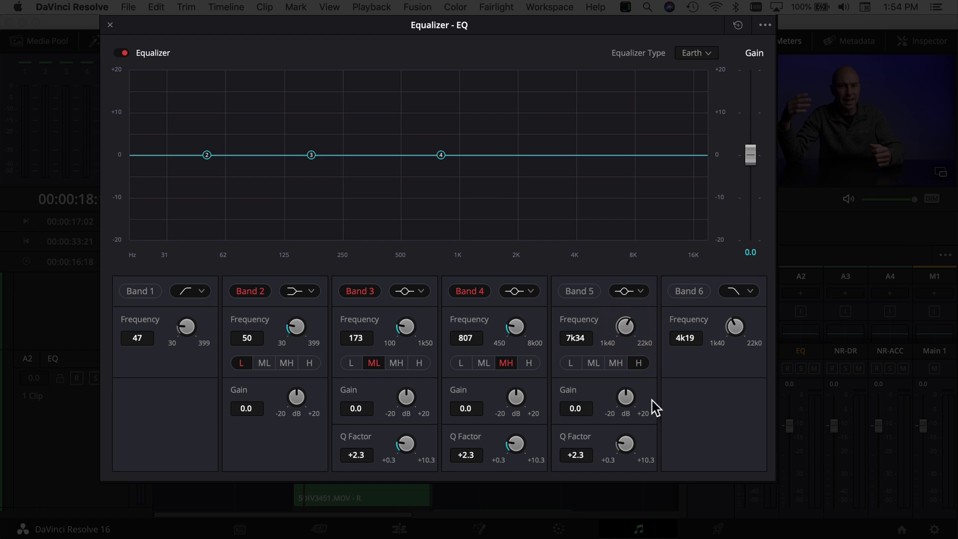
left_click_drag(626, 449, 796, 442)
left_click(585, 295)
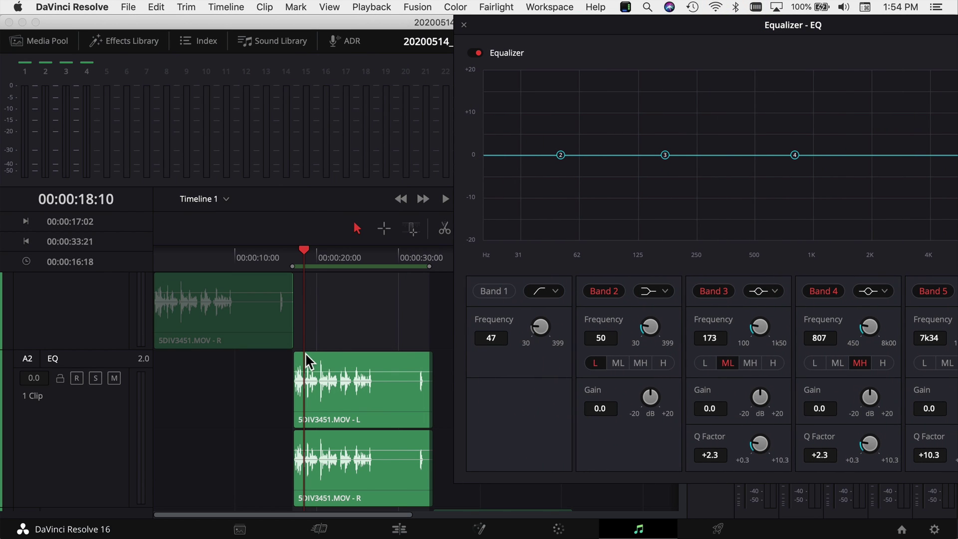
- Loop-play the EQ clip while shaping Band 5 into a -17.3 dB cut at 4k07 with a Q factor of +7.6
left_click_drag(538, 50, 572, 57)
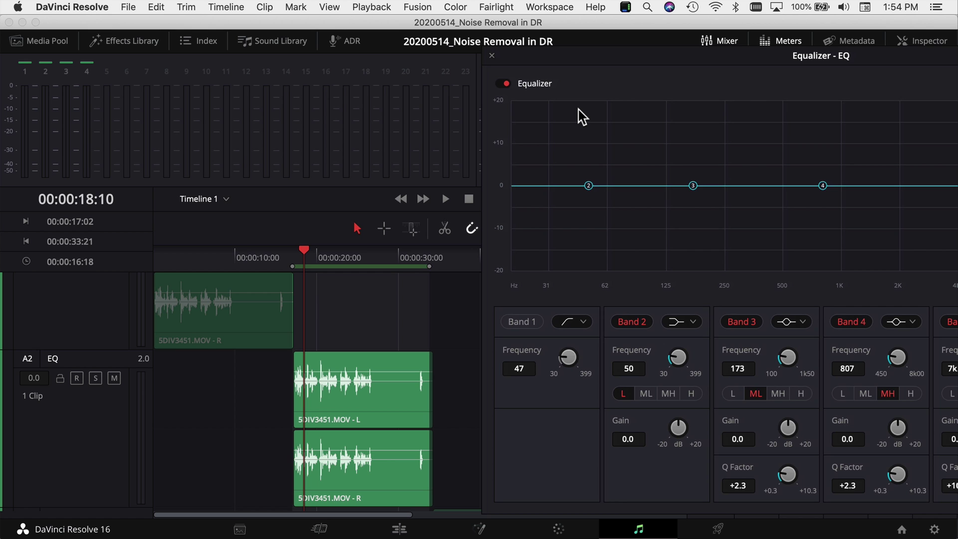
key("slash")
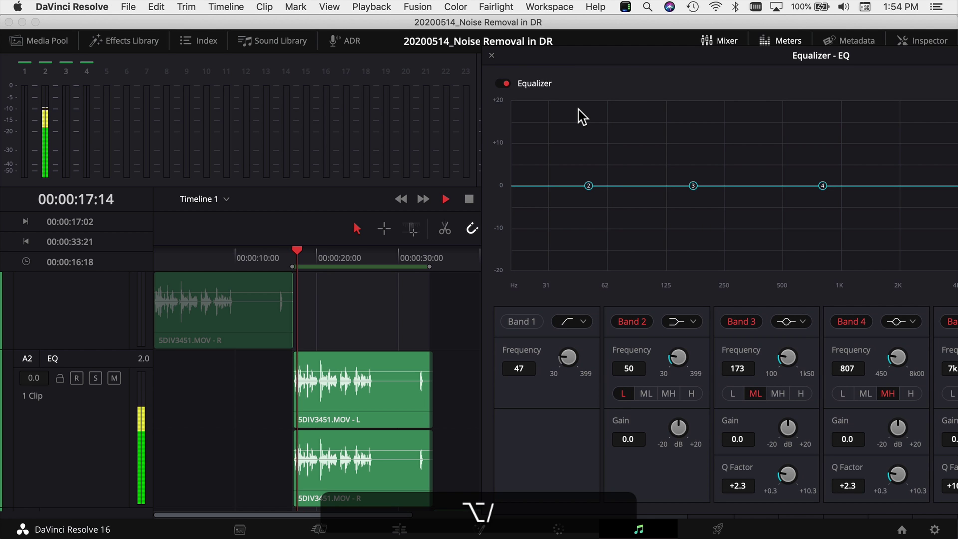
left_click_drag(705, 57, 439, 6)
left_click_drag(758, 156, 707, 77)
left_click_drag(758, 442, 705, 452)
left_click_drag(706, 77, 710, 229)
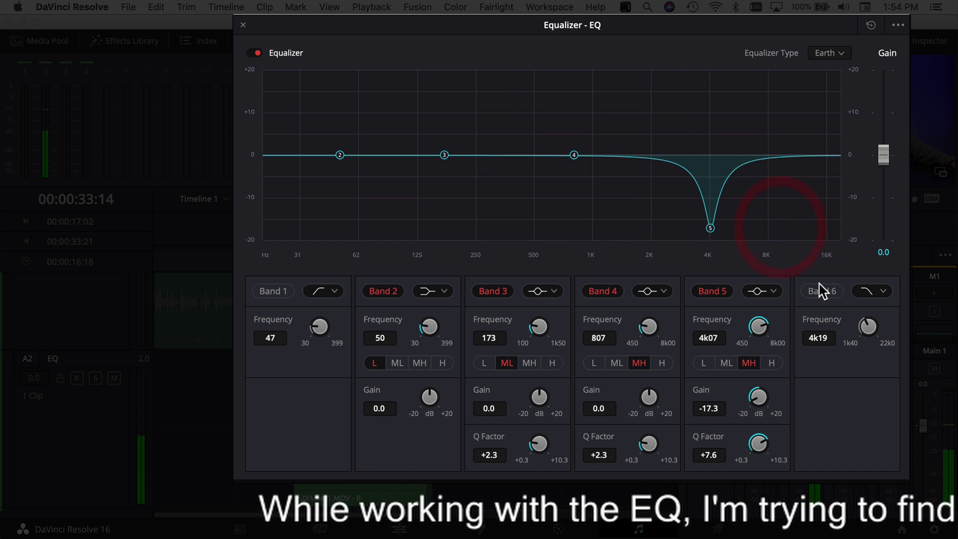
- Enable Band 6's high-cut filter at 4k82 and soften Band 5's cut to -8.8 dB at 4k04
left_click(823, 293)
left_click_drag(861, 324, 870, 328)
left_click_drag(757, 400, 798, 393)
left_click_drag(711, 196, 709, 193)
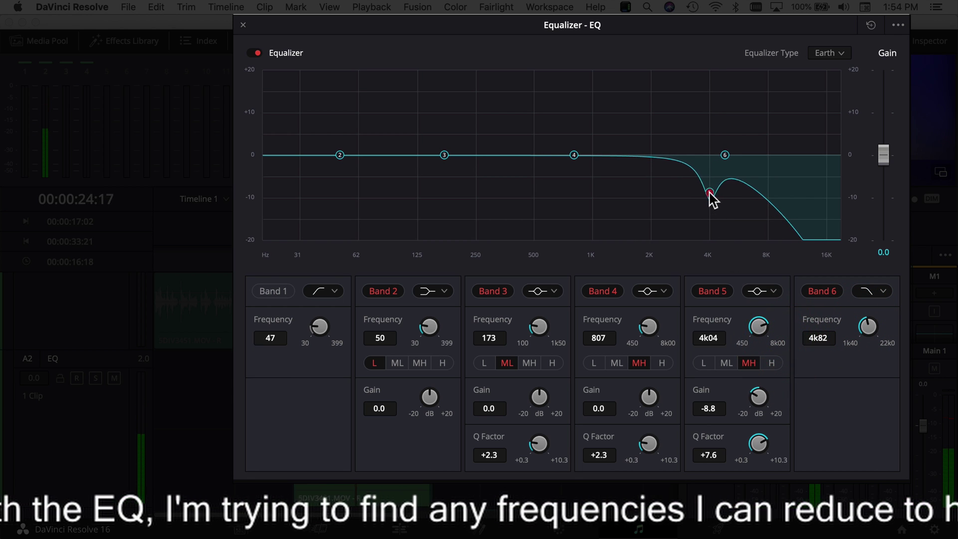
- Give Band 4 a wide +3.6 dB boost at 1k67 with Q factor +0.5, and set Band 5 to -11.3 dB at 3k95
left_click_drag(574, 154, 660, 143)
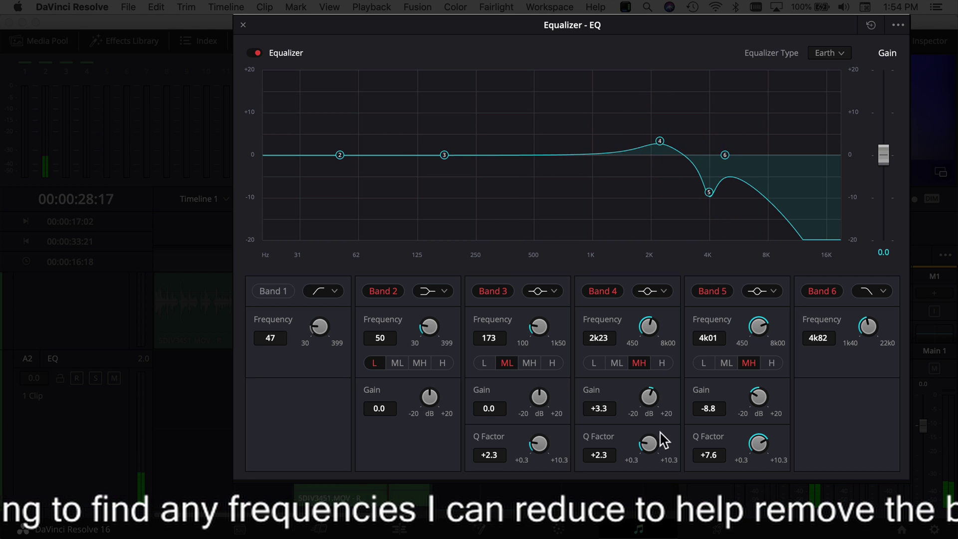
left_click_drag(648, 443, 594, 454)
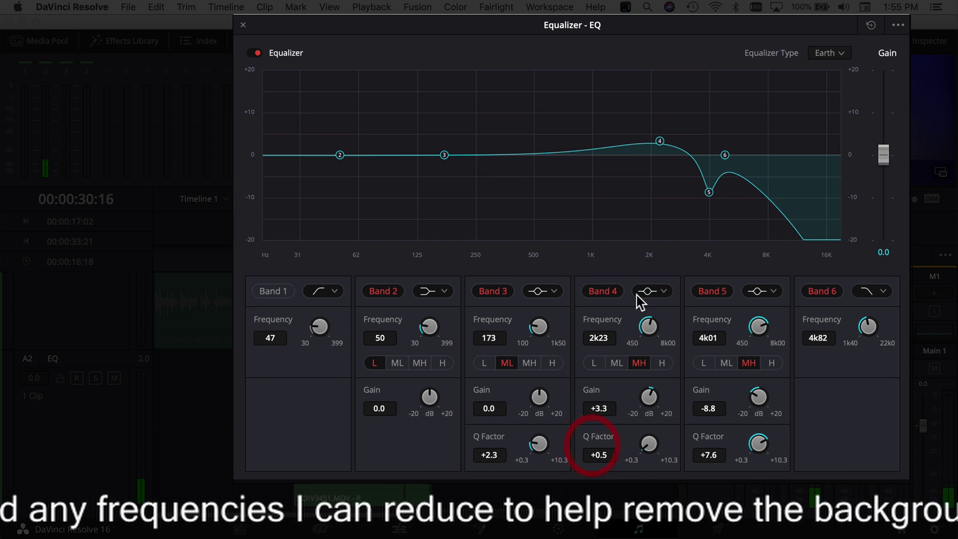
left_click_drag(662, 133, 633, 141)
left_click_drag(704, 195, 707, 202)
- Set Band 3 to a -12.0 dB cut at 918 Hz with Q factor +4.0, and enable Band 1's low-cut filter at 116 Hz
left_click_drag(444, 154, 590, 208)
left_click_drag(551, 452, 569, 436)
mouse_move(590, 210)
left_mouse_down()
mouse_move(575, 203)
mouse_move(584, 205)
left_mouse_up()
left_click(273, 291)
left_click_drag(317, 330, 391, 314)
- Change Band 2 to a bell filter and set it to a -5.2 dB cut at 318 Hz
left_click(383, 290)
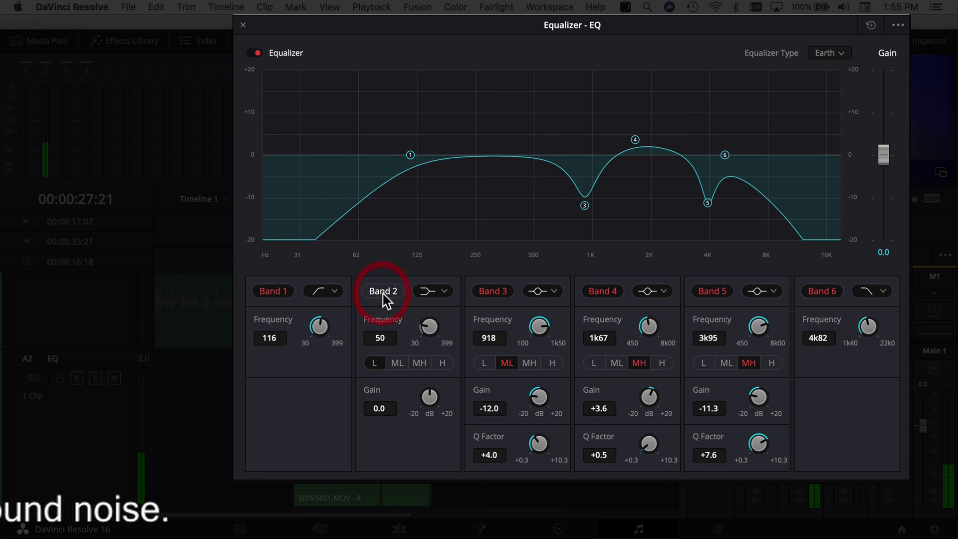
left_click_drag(340, 153, 492, 99)
left_click(430, 291)
left_click(435, 269)
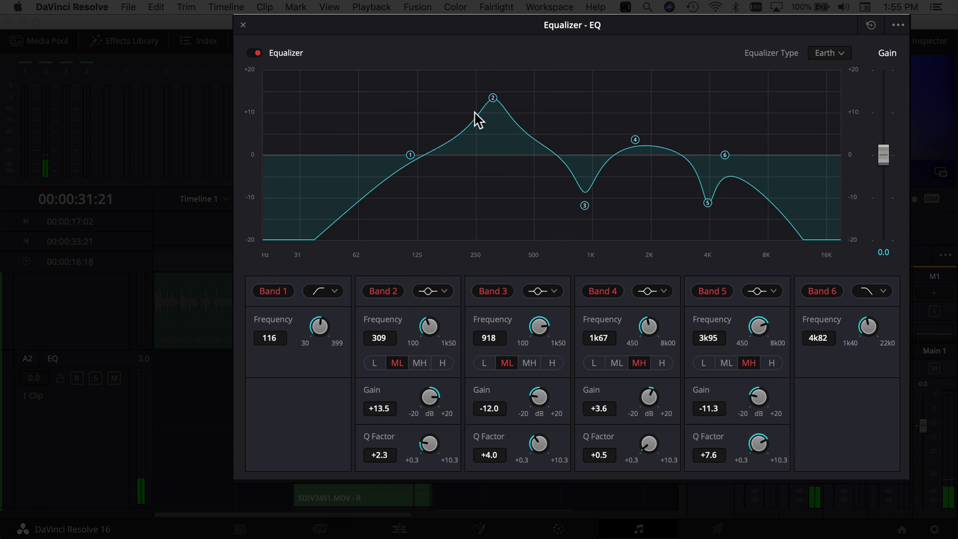
left_click_drag(489, 99, 495, 177)
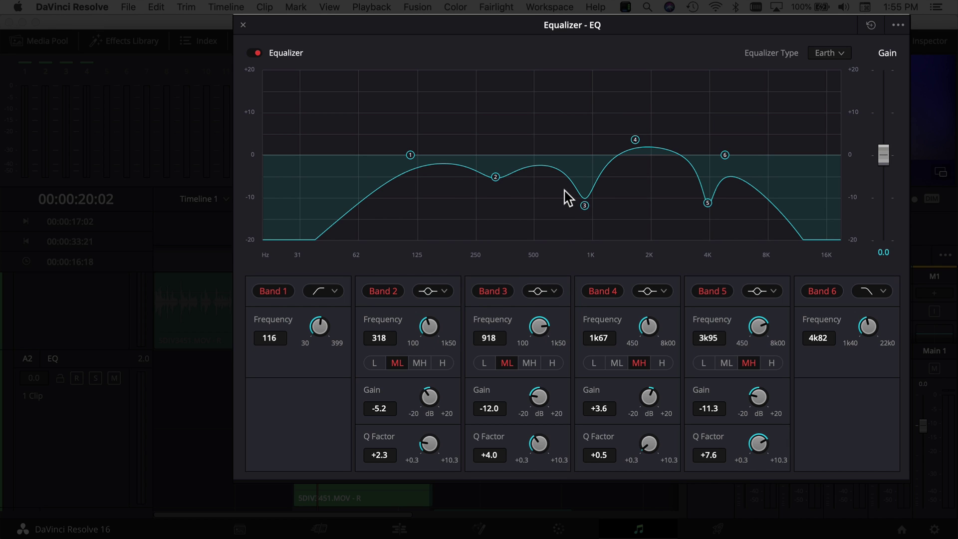
- Sweep Band 5's node through 4k77 at -7.9 dB and down to a deeper cut at a lower frequency
left_click_drag(707, 202, 724, 188)
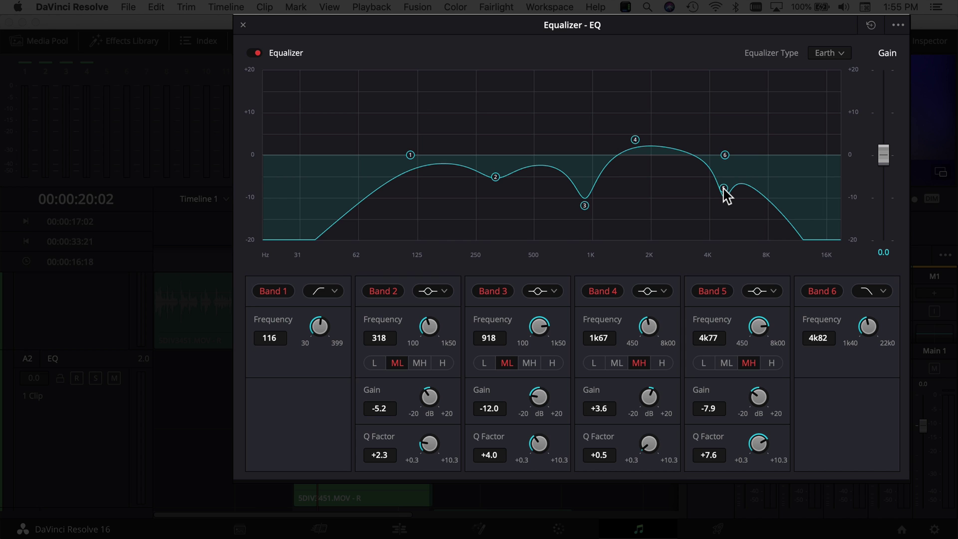
left_click_drag(723, 188, 682, 240)
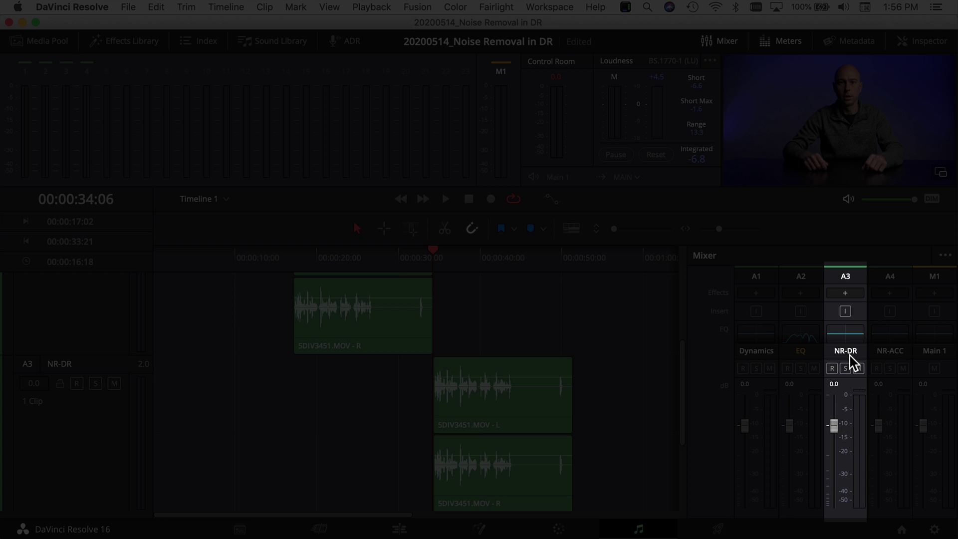
- Add the FairlightFX Noise Reduction effect to track A3, NR-DR, and move its window clear of the clip
left_click(845, 293)
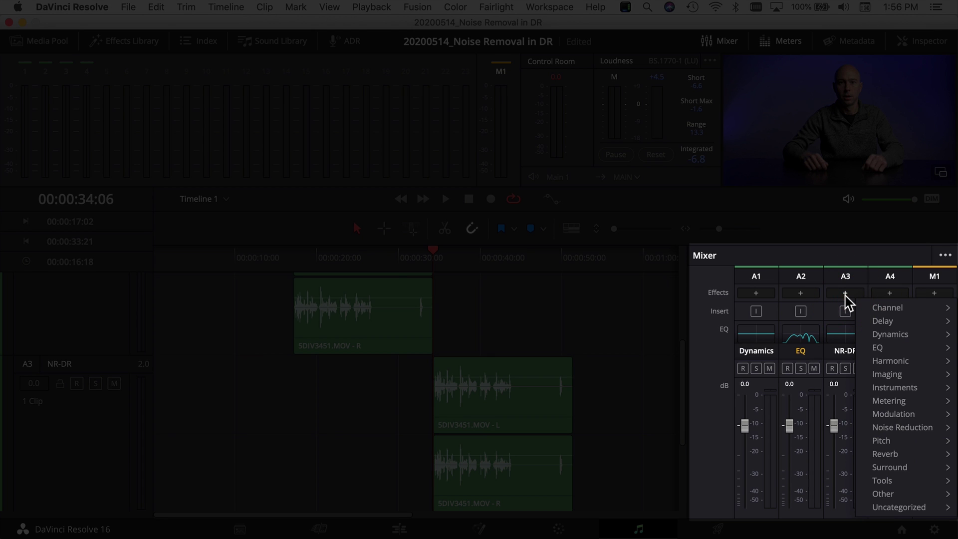
mouse_move(893, 427)
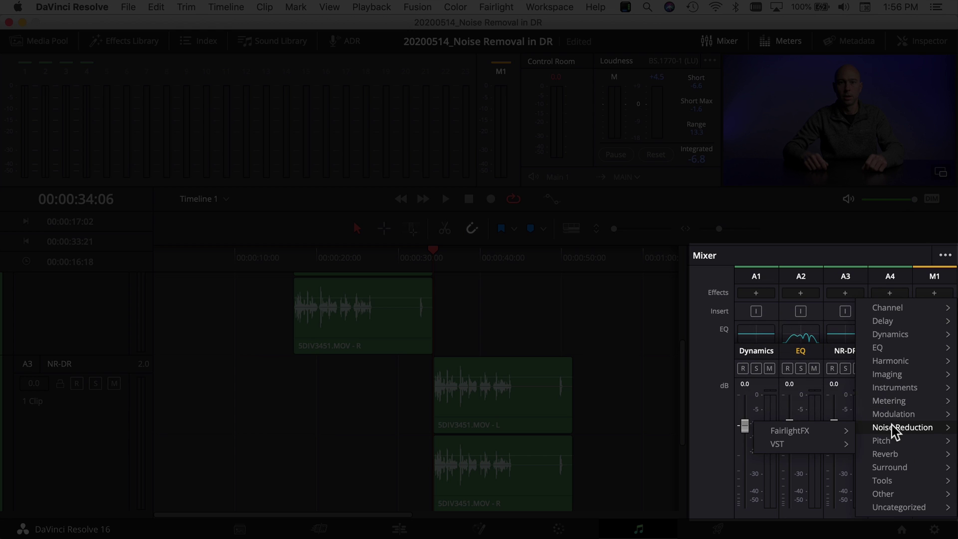
mouse_move(822, 433)
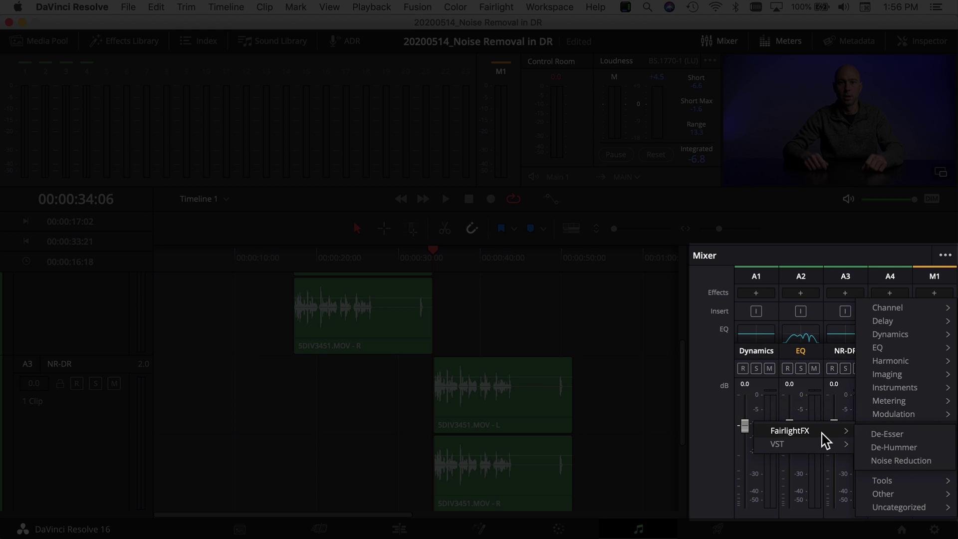
left_click(886, 463)
left_click_drag(641, 125, 427, 28)
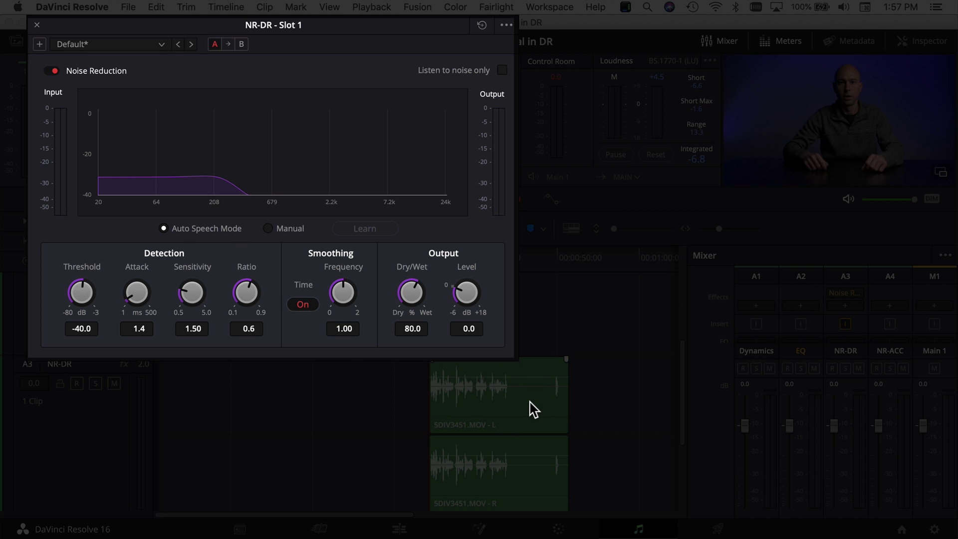
- Play the NR-DR clip with Noise Reduction on and bypassed to compare them, leaving the effect enabled
key("space")
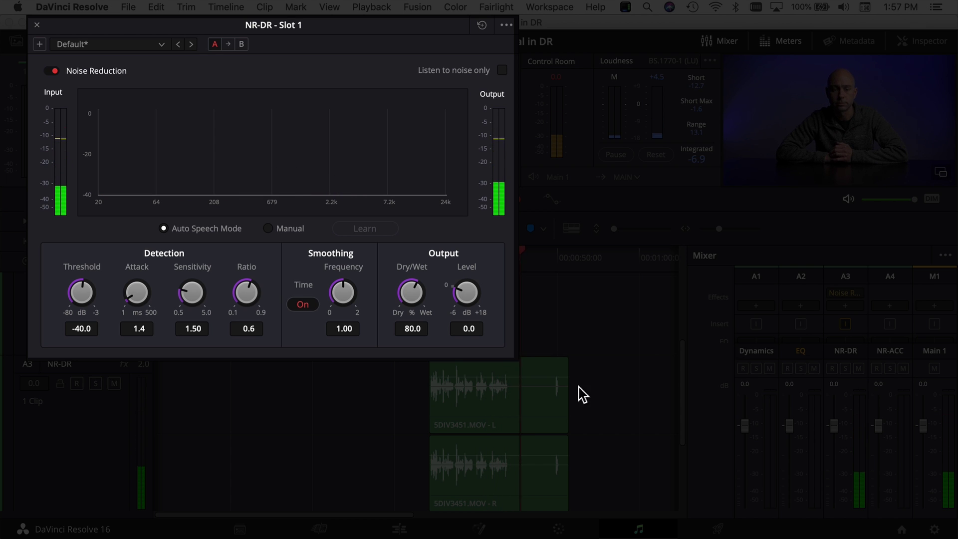
left_click(519, 259)
left_click(50, 71)
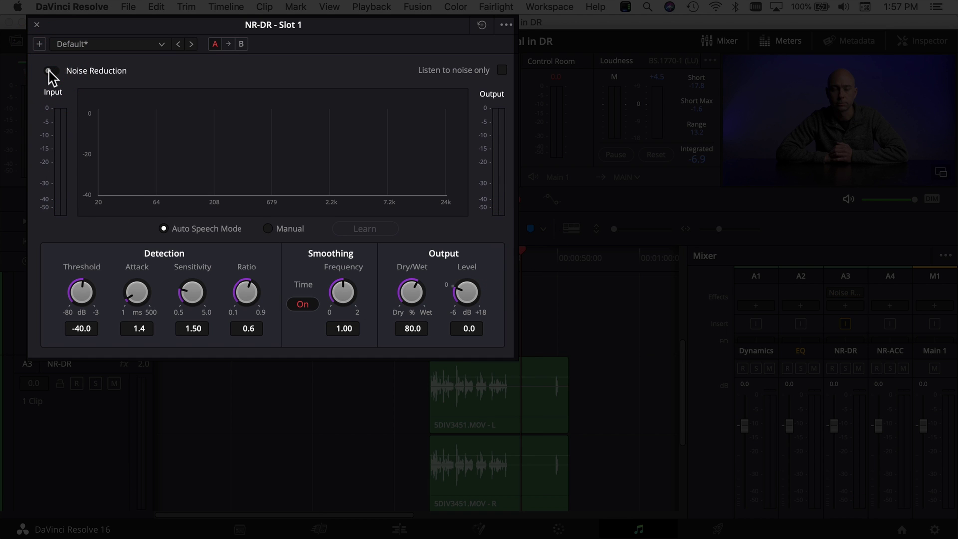
key("space")
left_click(50, 71)
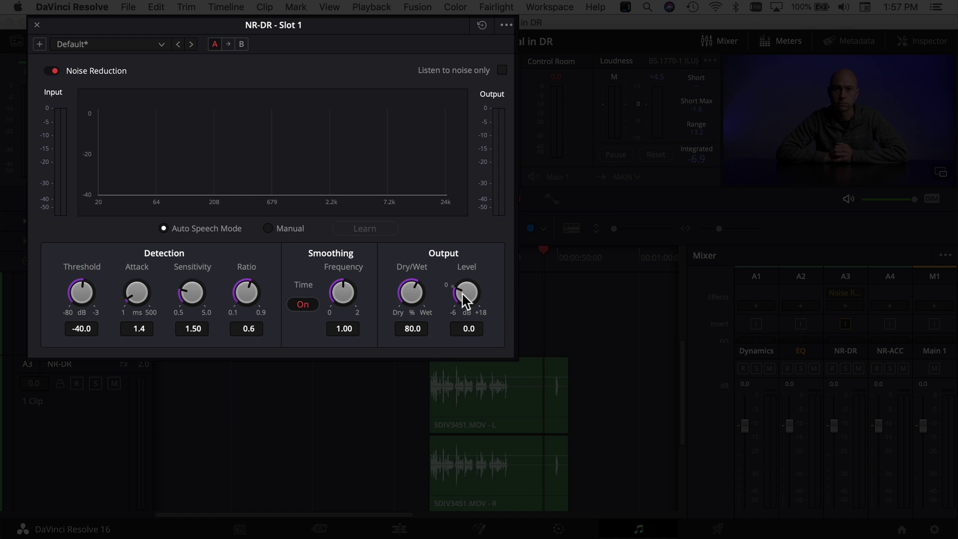
- Switch Noise Reduction to Manual and learn the noise profile from the speech-free section near the NR-DR clip's end
left_click(523, 270)
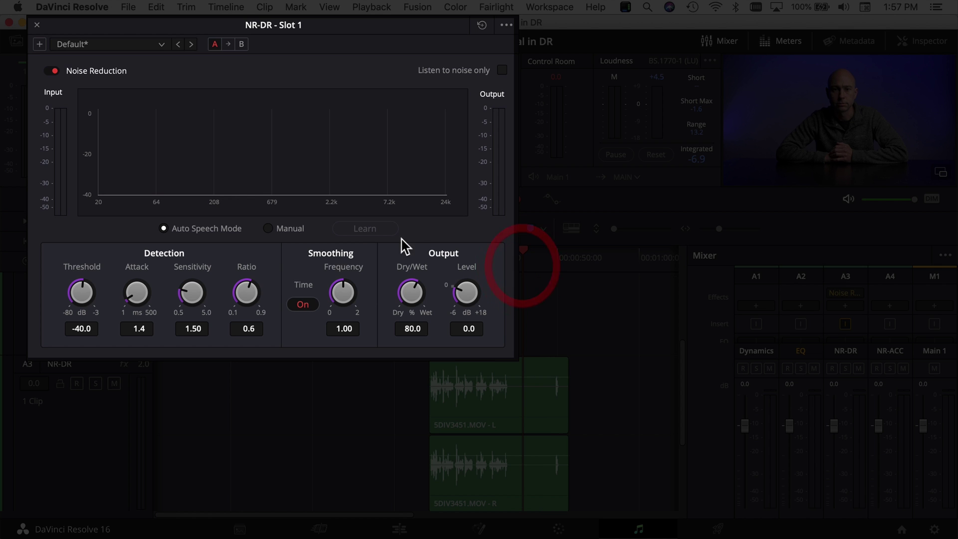
left_click(268, 228)
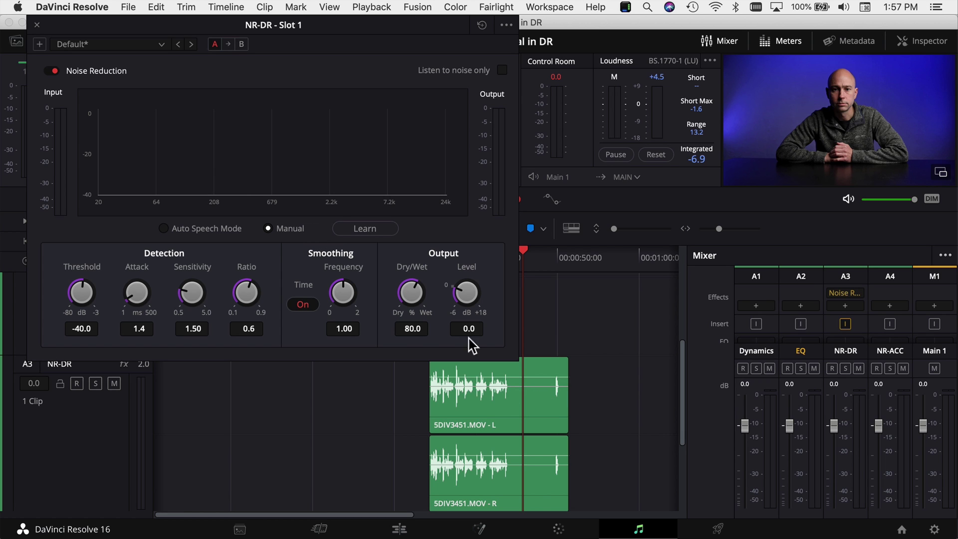
left_click(284, 229)
left_click(355, 228)
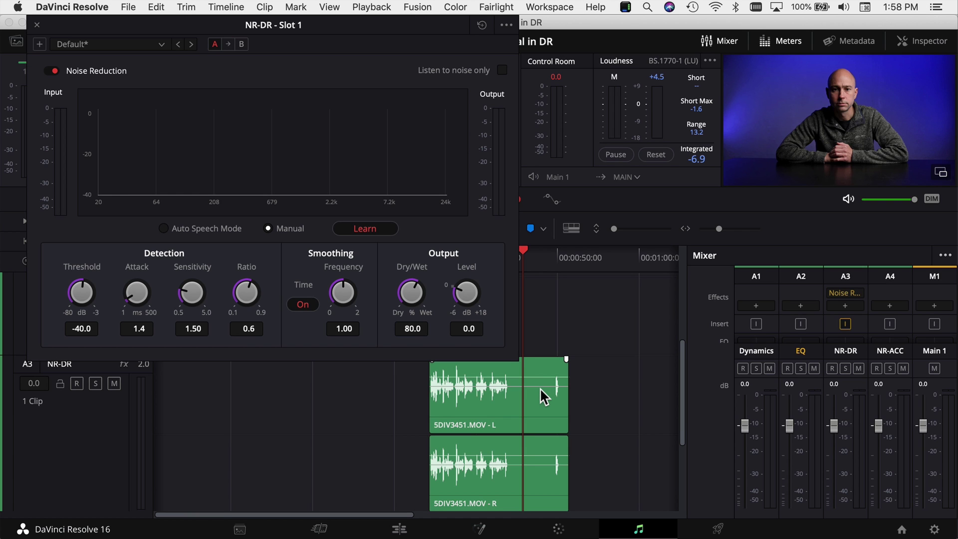
key("space")
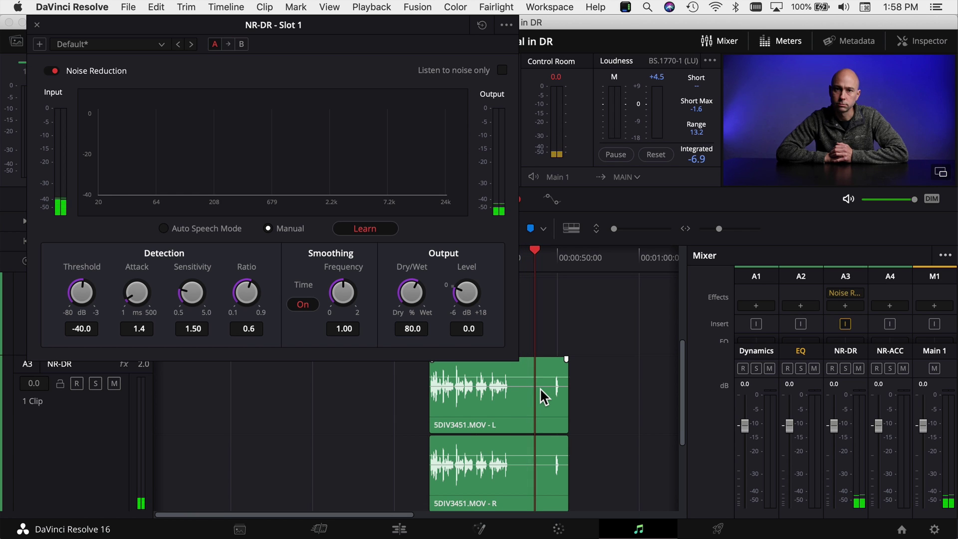
key("space")
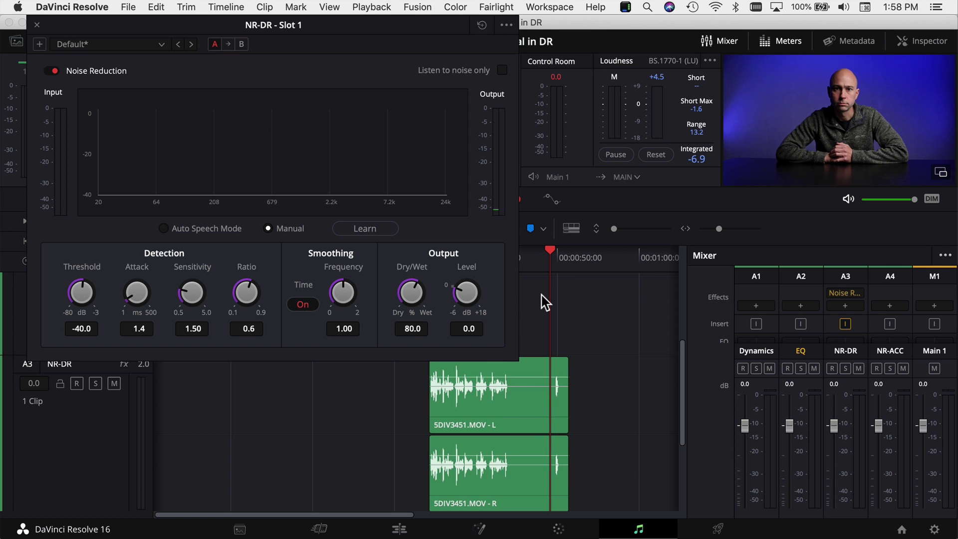
- Play the NR-DR clip from near its beginning to hear the learned noise reduction on speech
left_click_drag(551, 252, 452, 265)
key("space")
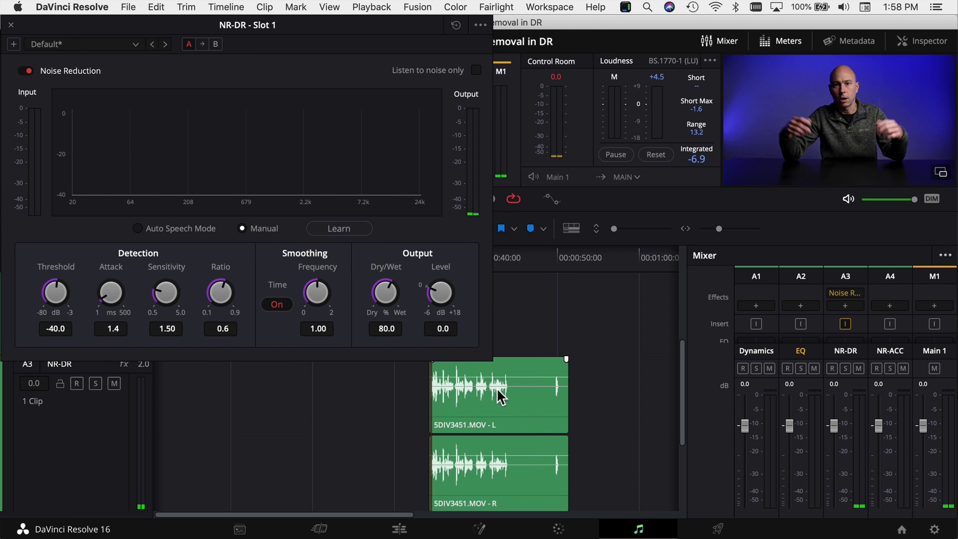
- Play the NR-DR clip while raising Noise Reduction's Dry/Wet to about 91.7 and its smoothing frequency to about 1.95
key("space")
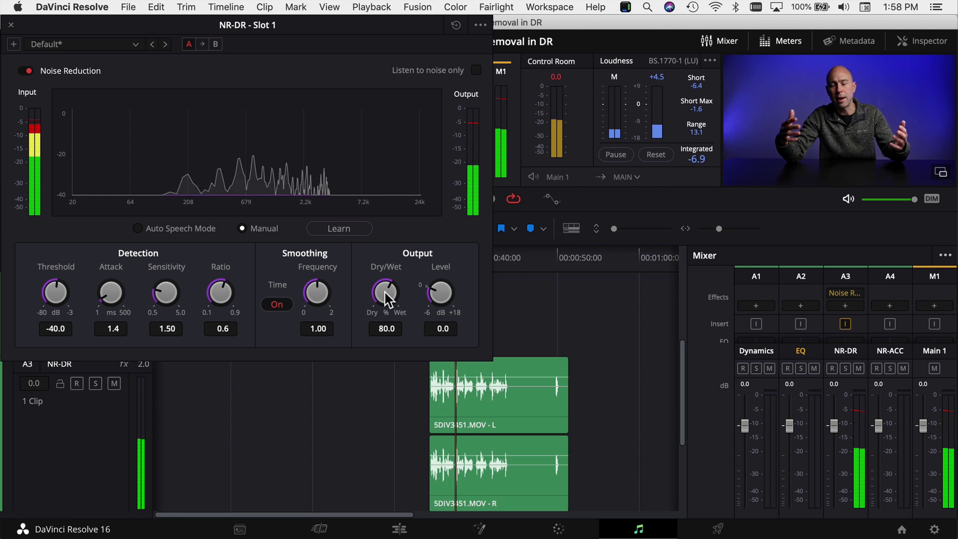
mouse_move(385, 298)
left_mouse_down()
mouse_move(414, 317)
mouse_move(398, 297)
mouse_move(367, 293)
mouse_move(385, 295)
left_mouse_up()
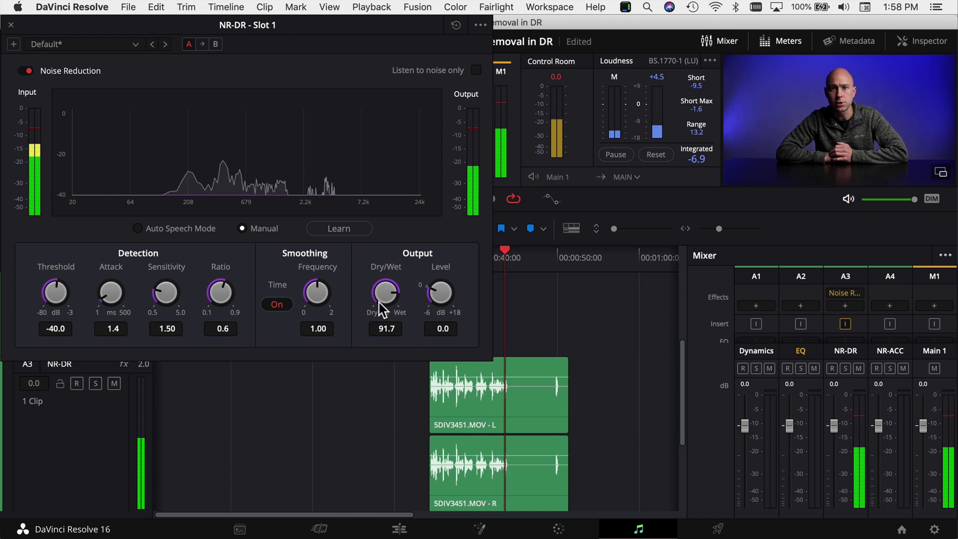
left_click_drag(318, 292, 392, 306)
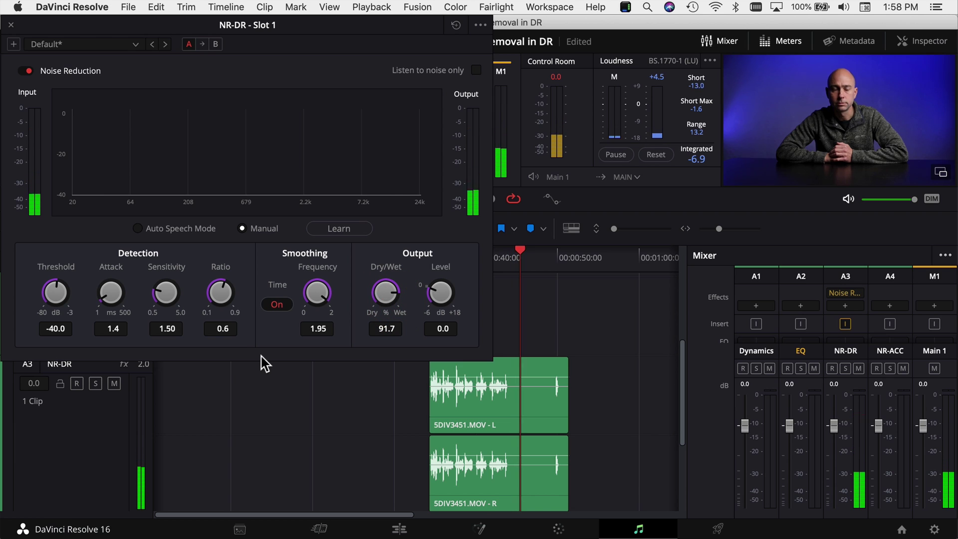
- Compare the NR-DR clip with Noise Reduction bypassed and on, leave it enabled, and readjust its Dry/Wet mix
left_click(23, 70)
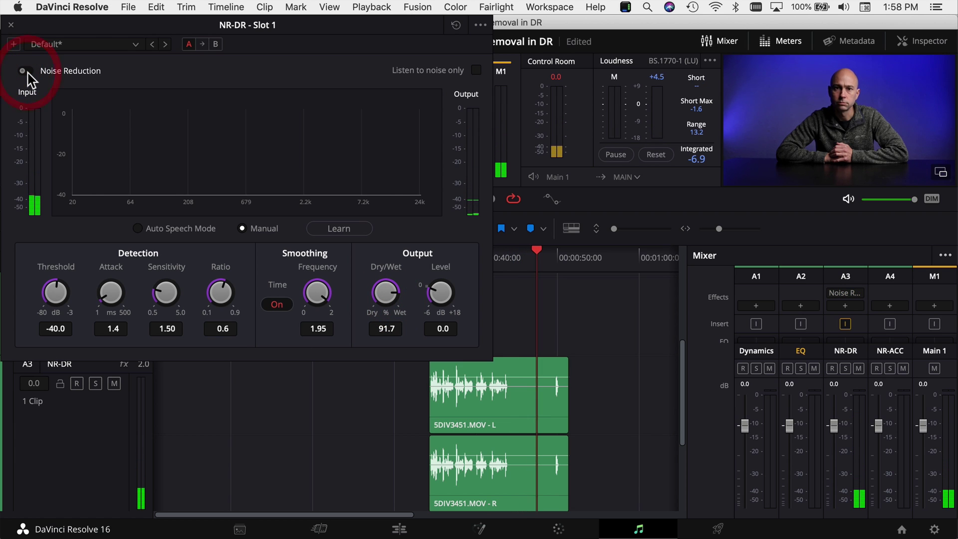
left_click(23, 71)
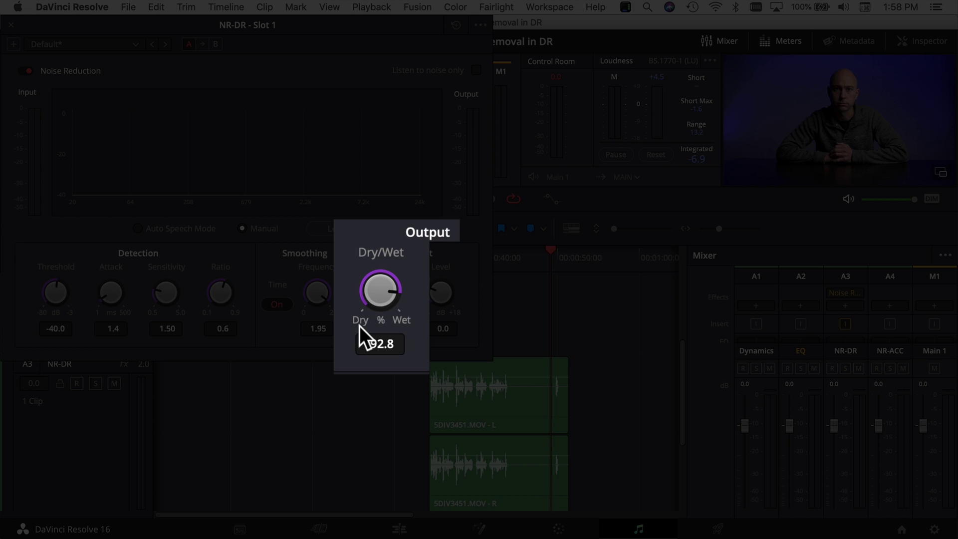
left_click_drag(383, 308, 434, 306)
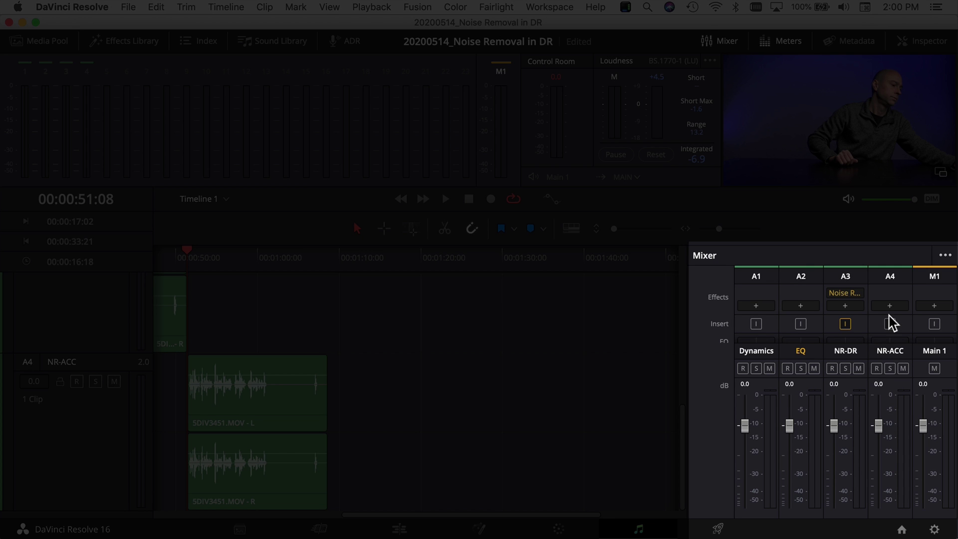
- Add the AU effect ERA 4 Noise Remover to track A4, NR-ACC, and move its window clear of the clip
left_click(889, 305)
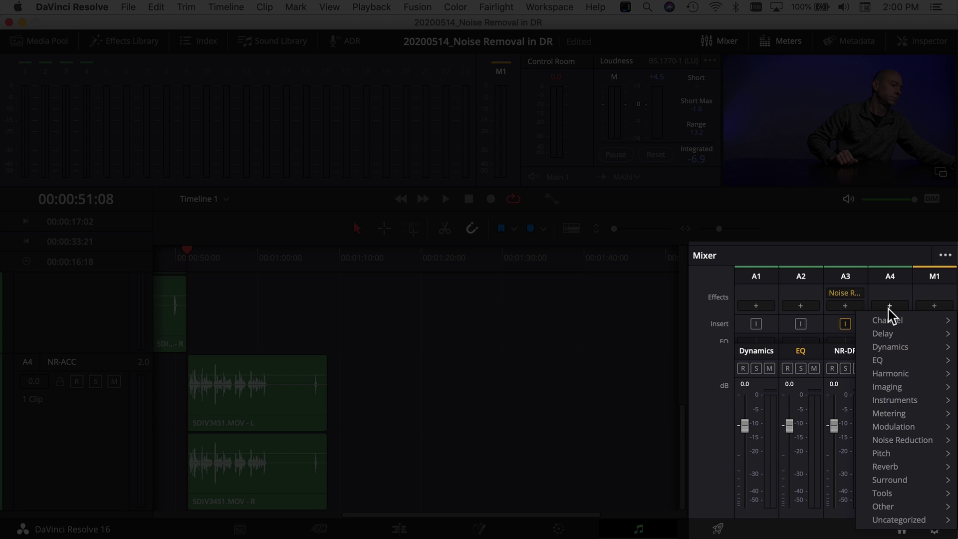
mouse_move(890, 519)
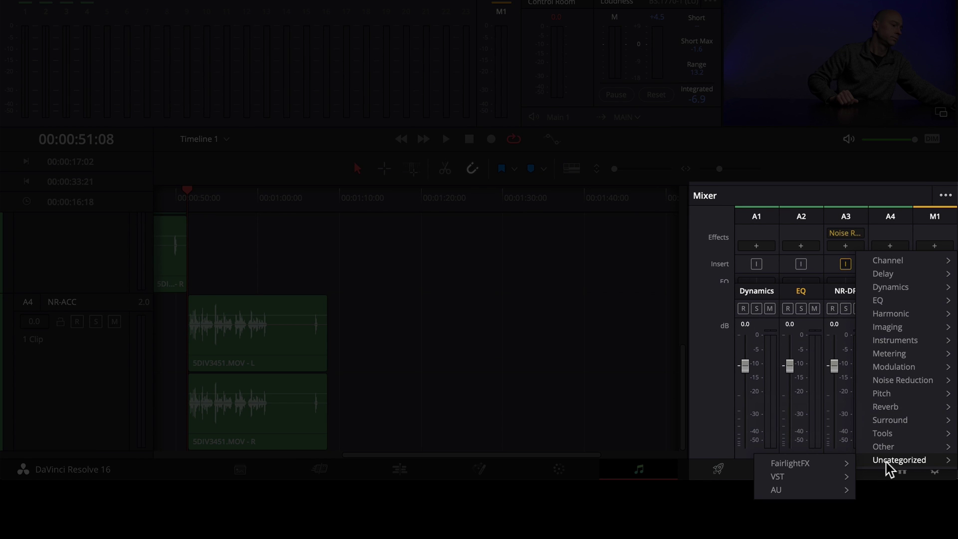
mouse_move(804, 495)
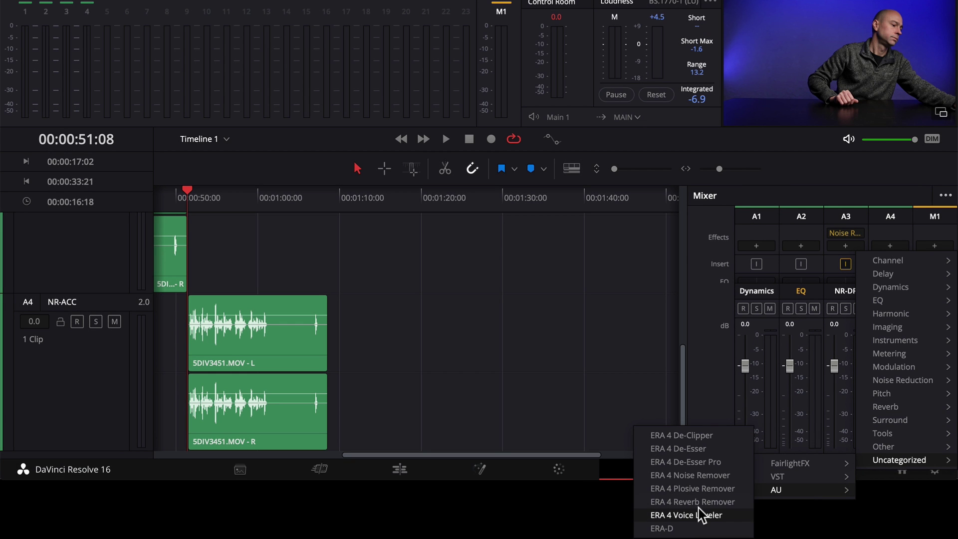
left_click(684, 475)
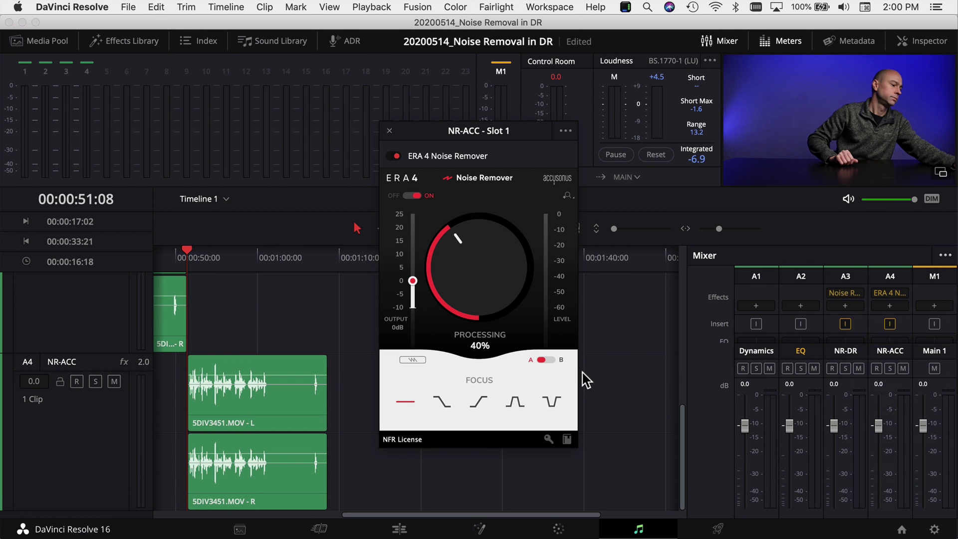
left_click_drag(529, 129, 552, 68)
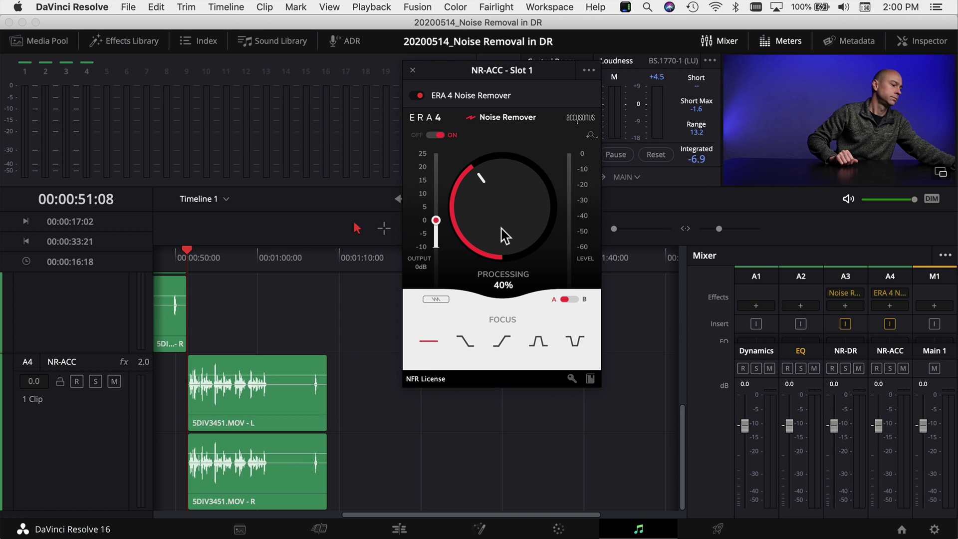
- Play the NR-ACC clip with ERA 4 Noise Remover on and bypassed to compare them, leaving the effect enabled
mouse_move(195, 373)
mouse_move(504, 202)
left_mouse_down()
mouse_move(530, 111)
mouse_move(502, 261)
mouse_move(501, 220)
left_mouse_up()
key("space")
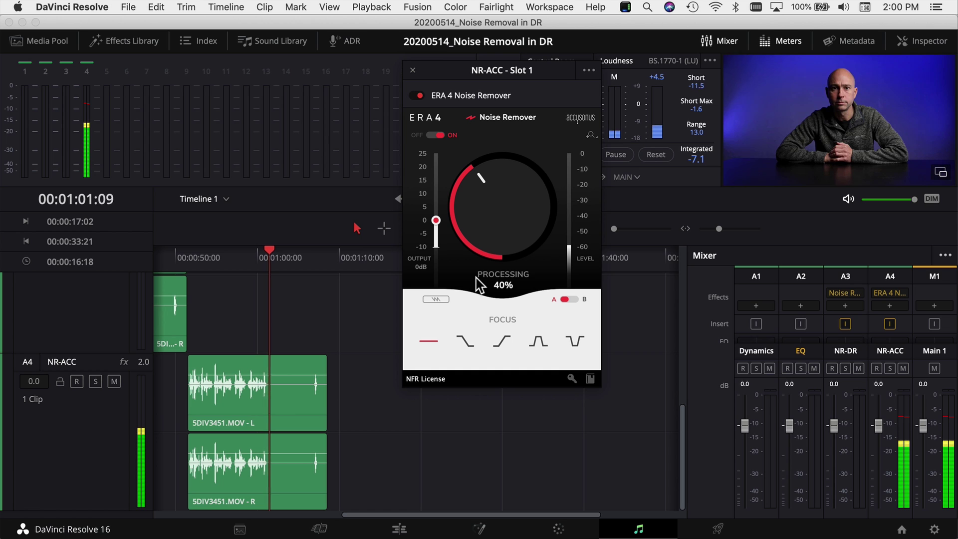
left_click(417, 96)
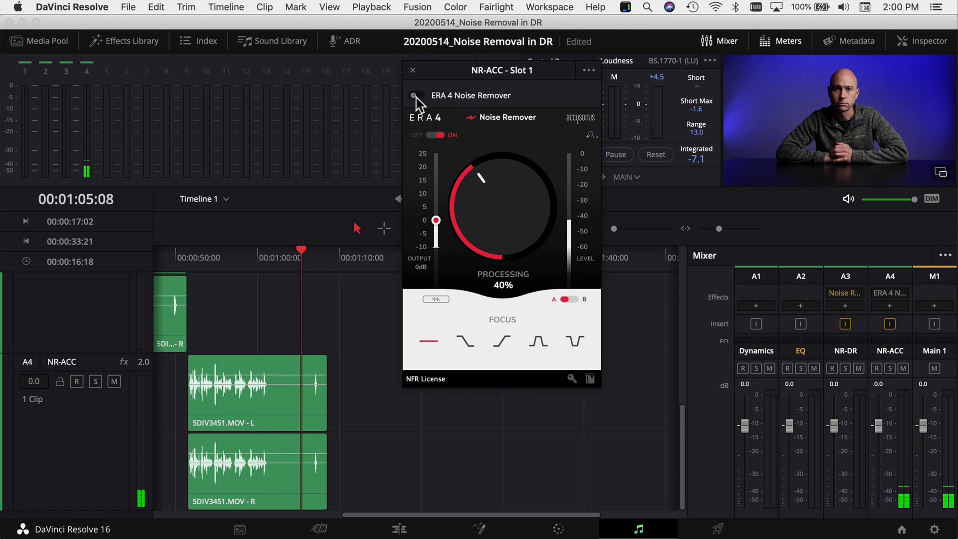
left_click(417, 96)
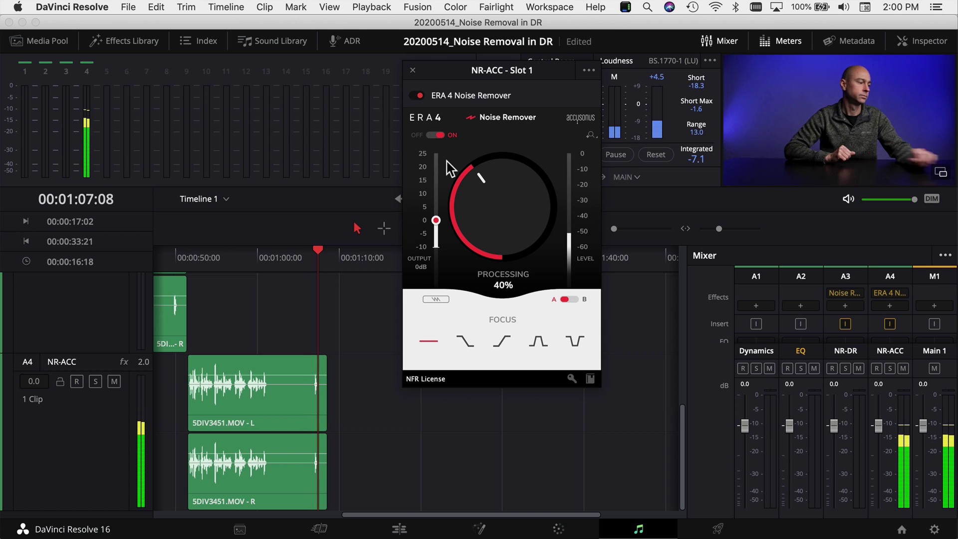
key("space")
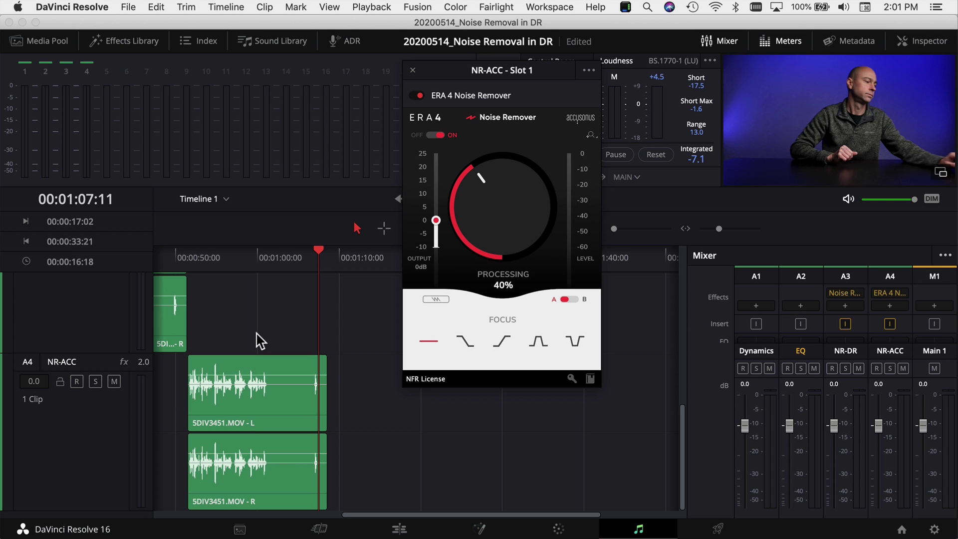
- Try Noise Remover processing amounts of 26% and 89%, and play the NR-ACC clip's speech-free section at the higher amount
left_click_drag(500, 204, 503, 225)
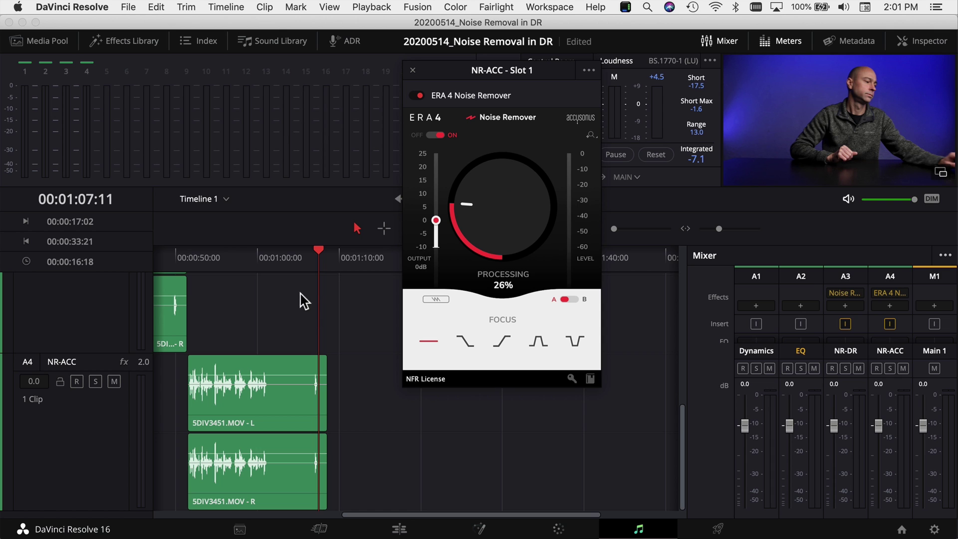
left_click_drag(489, 227, 529, 117)
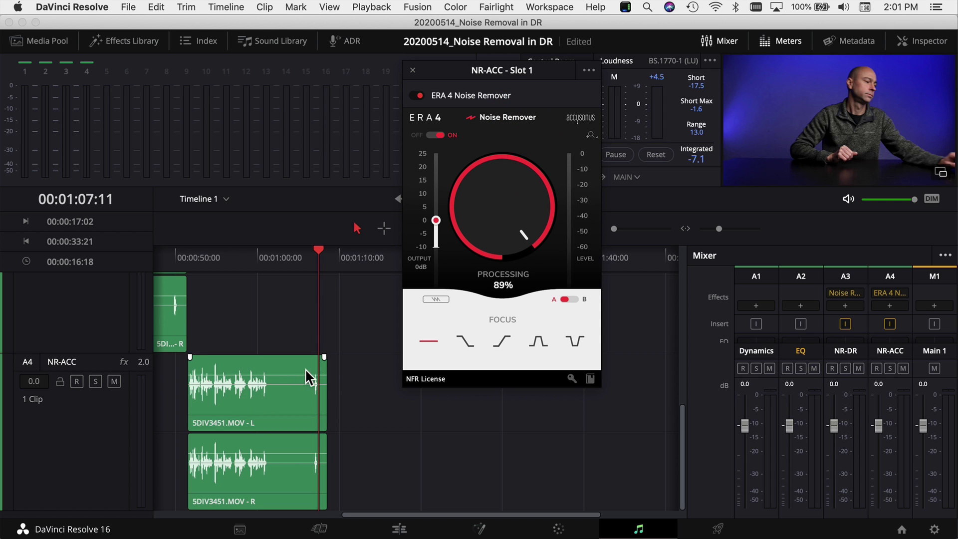
left_click(278, 263)
key("space")
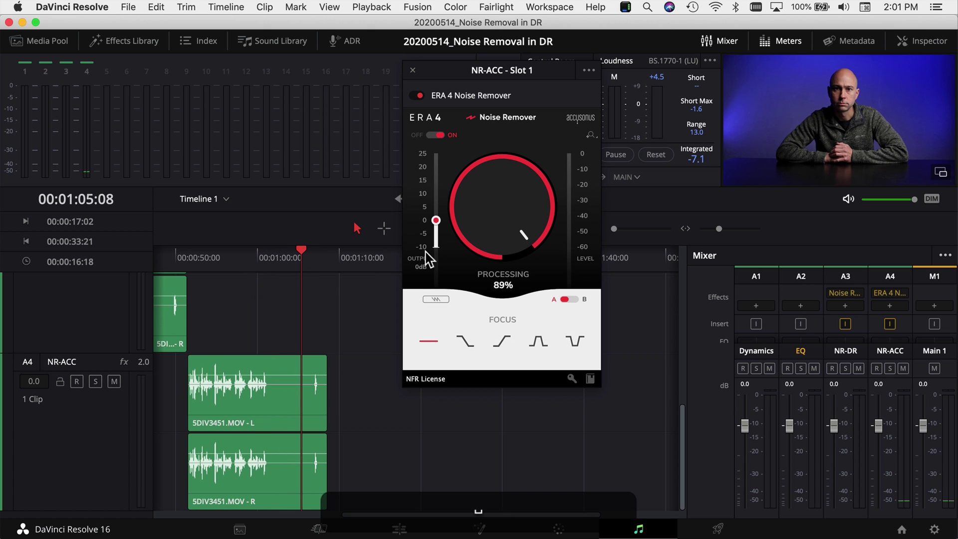
- Reset Noise Remover's processing to its default 40% and raise its output level to 5 dB
double_click(508, 212)
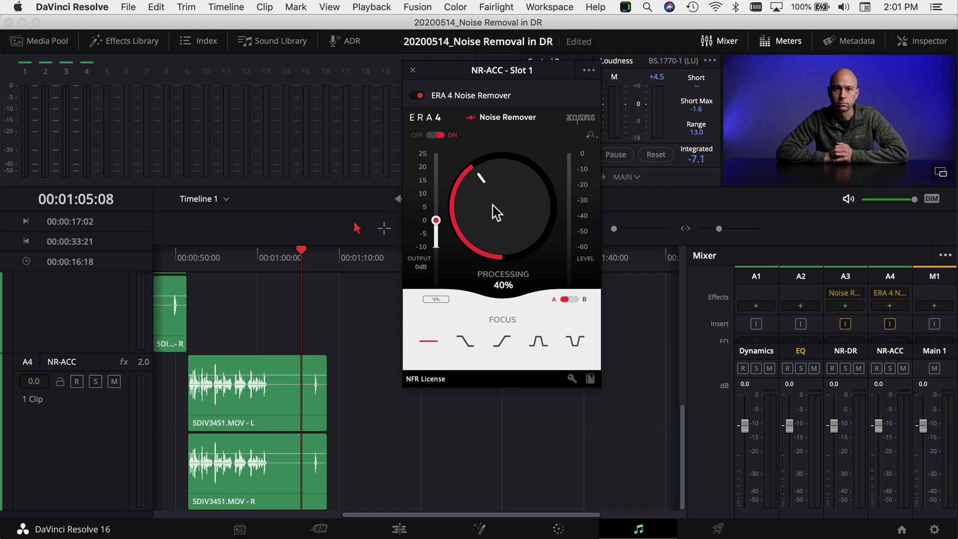
left_click_drag(435, 220, 436, 207)
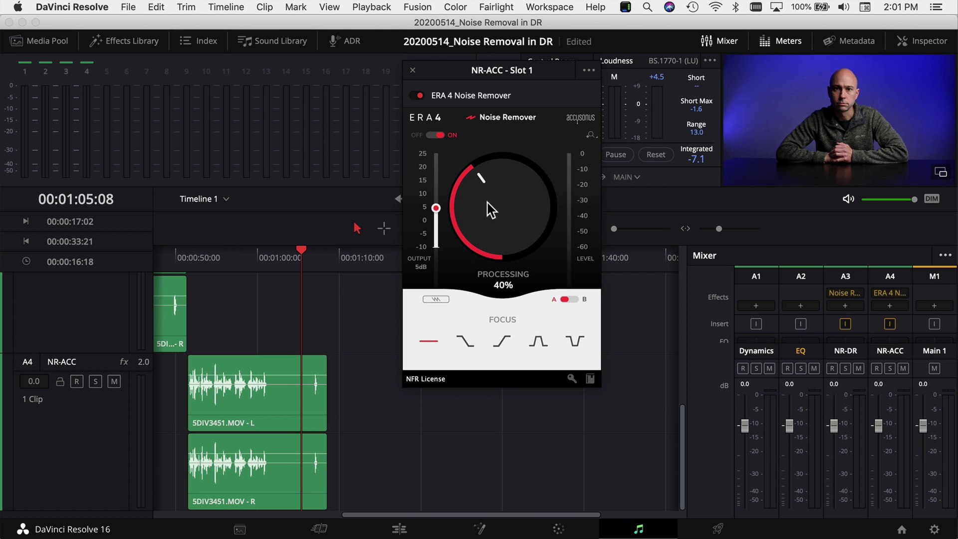